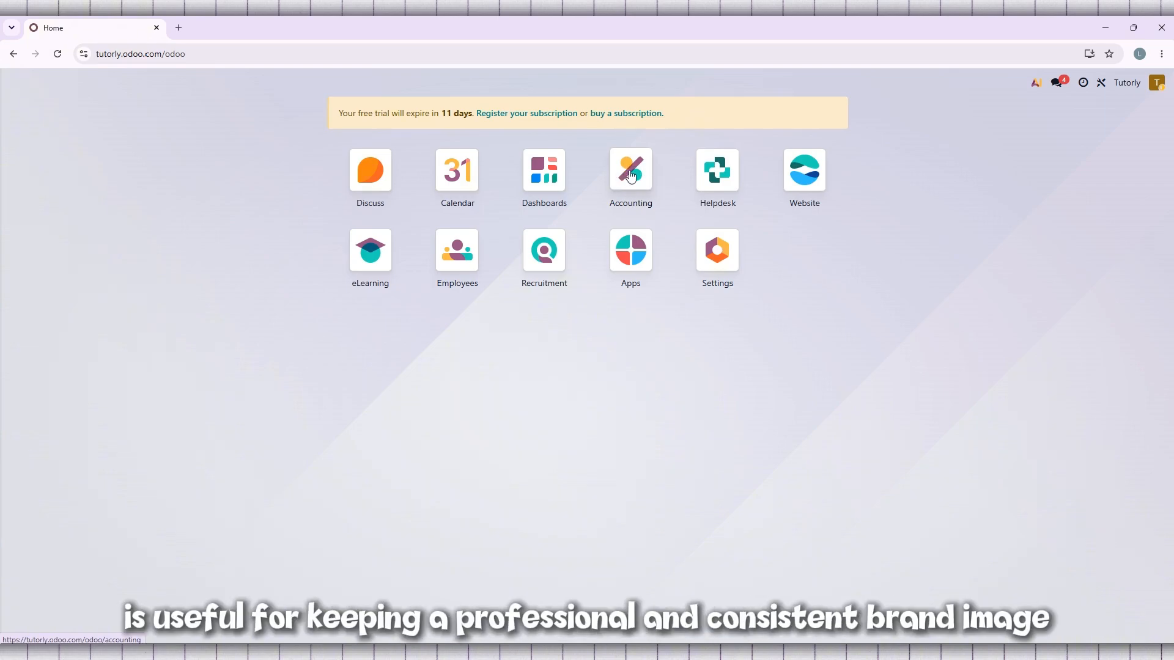
Step: Clear the Favorites filter on the Accounting dashboard and open the accounting settings
click(631, 174)
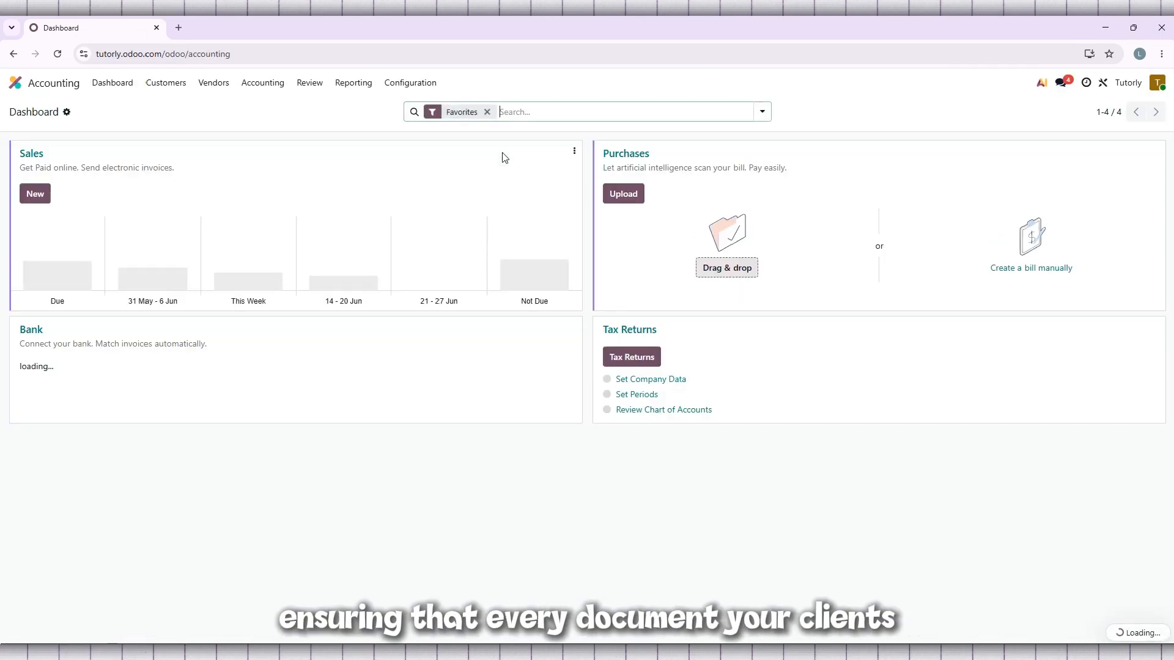
click(487, 112)
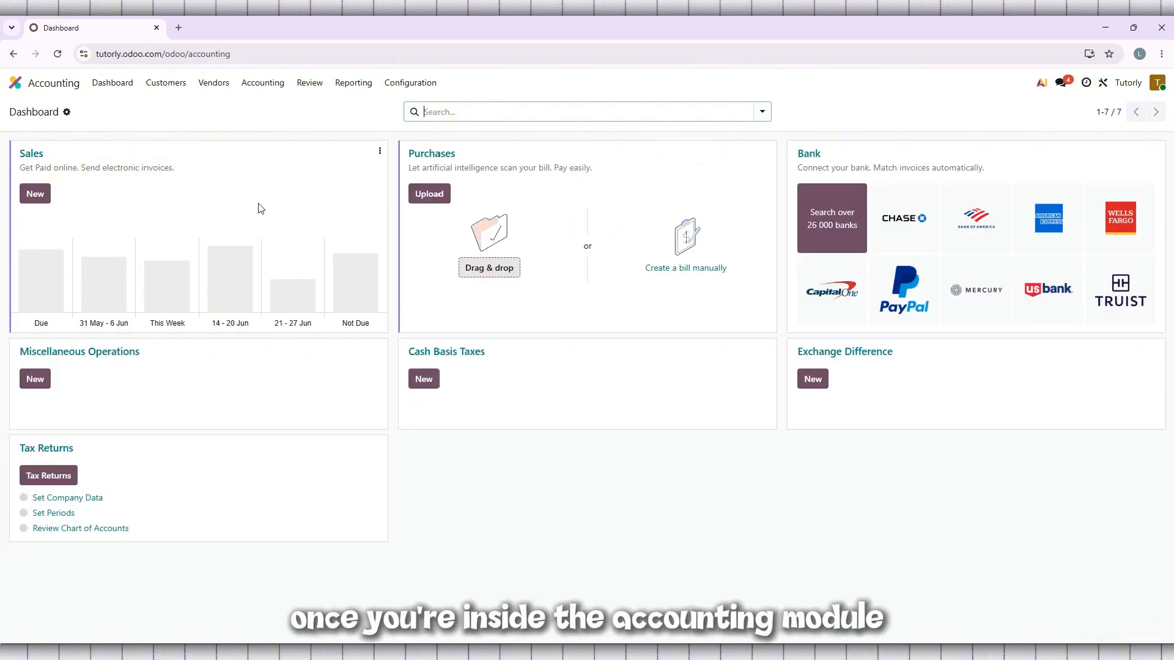
click(422, 86)
click(432, 108)
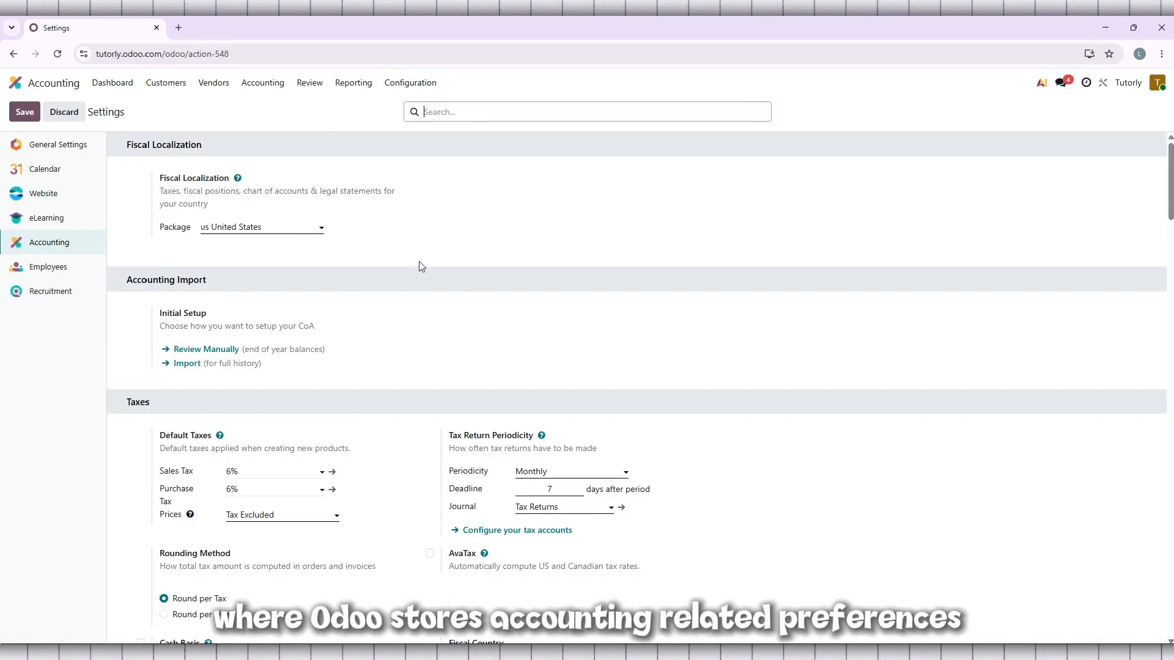
Step: Switch from the accounting preferences to the General Settings
scroll(420, 262, down, 7)
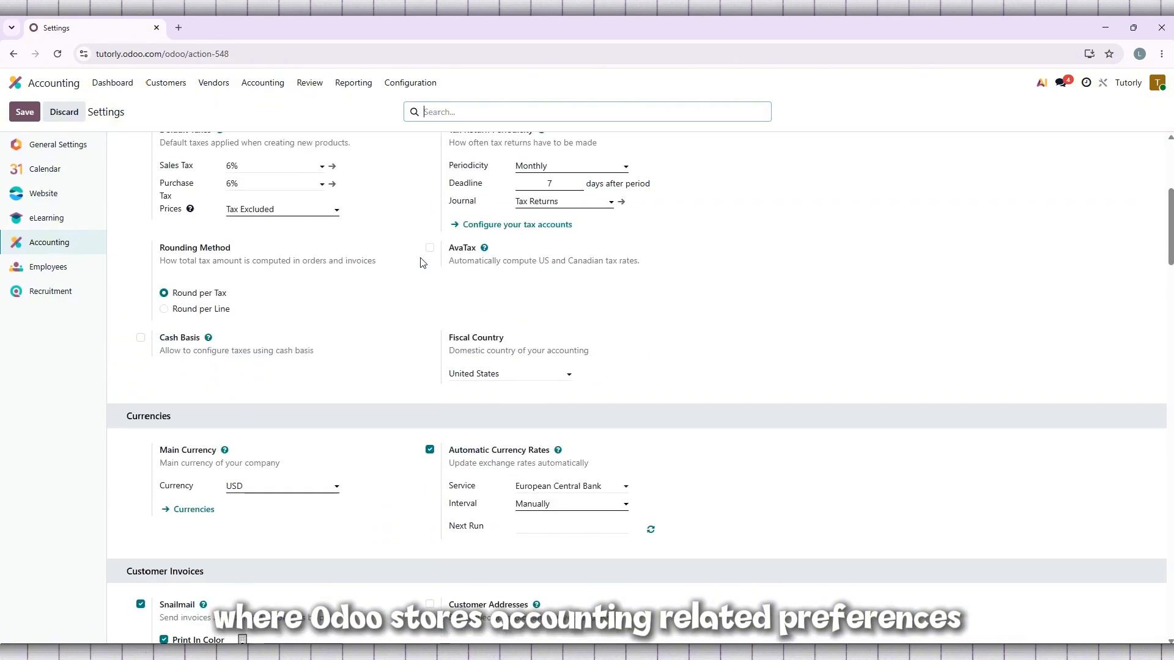
scroll(420, 260, up, 7)
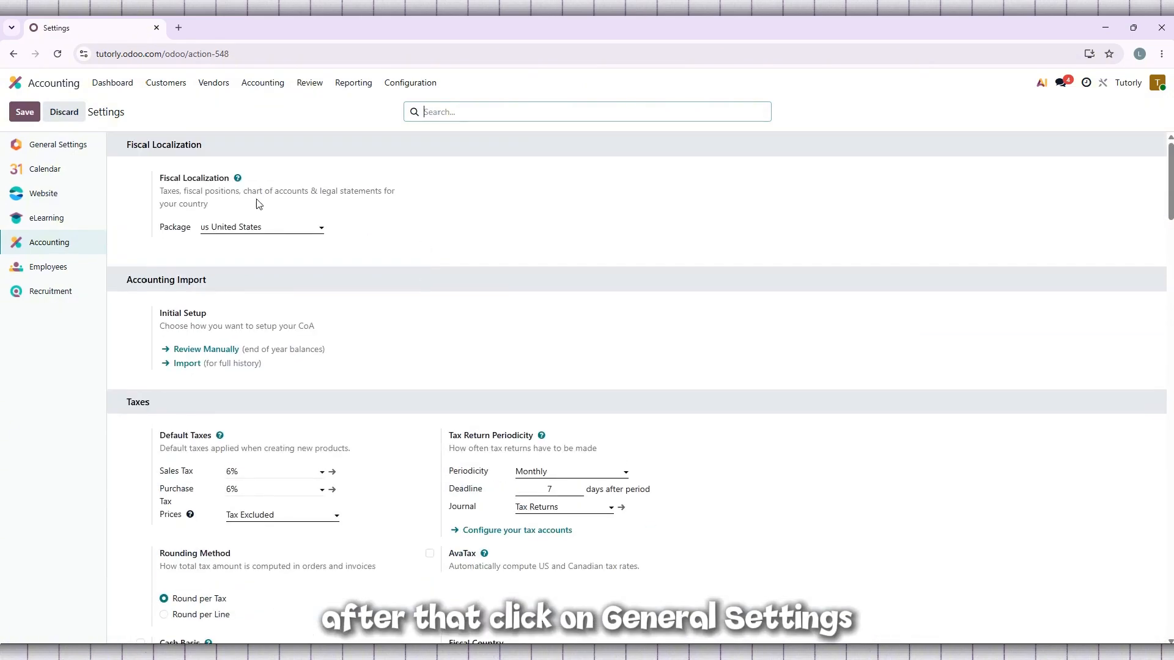
click(52, 151)
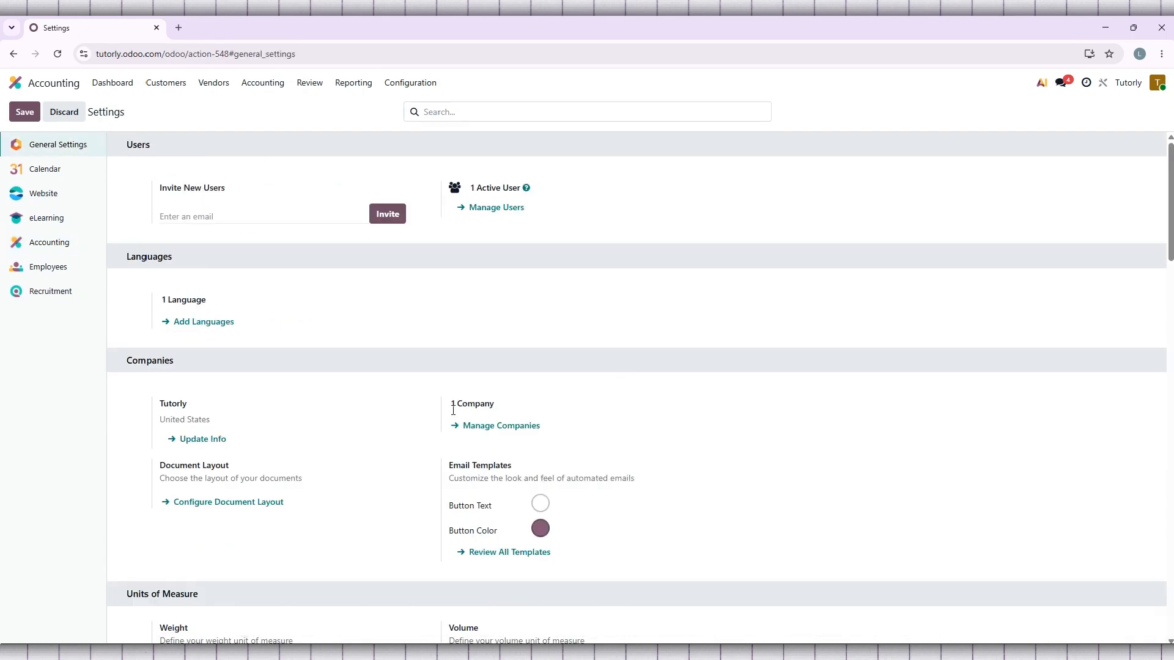
Step: Open the document layout configuration in the Companies section of the General Settings
scroll(443, 418, down, 4)
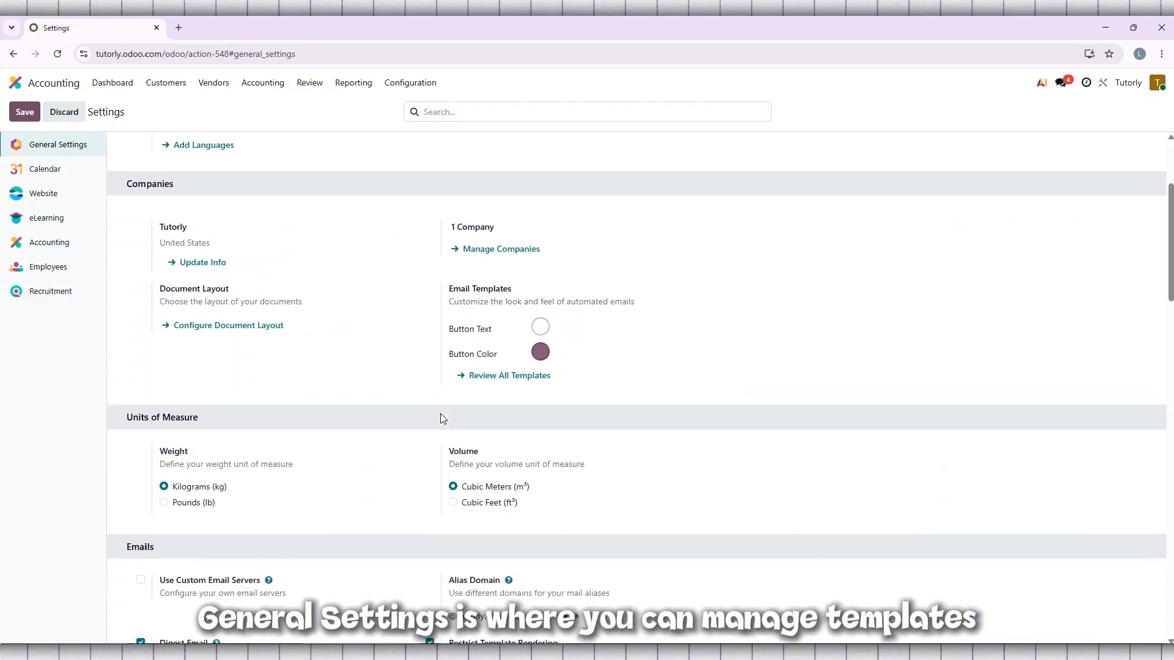
scroll(443, 418, up, 3)
scroll(443, 418, up, 1)
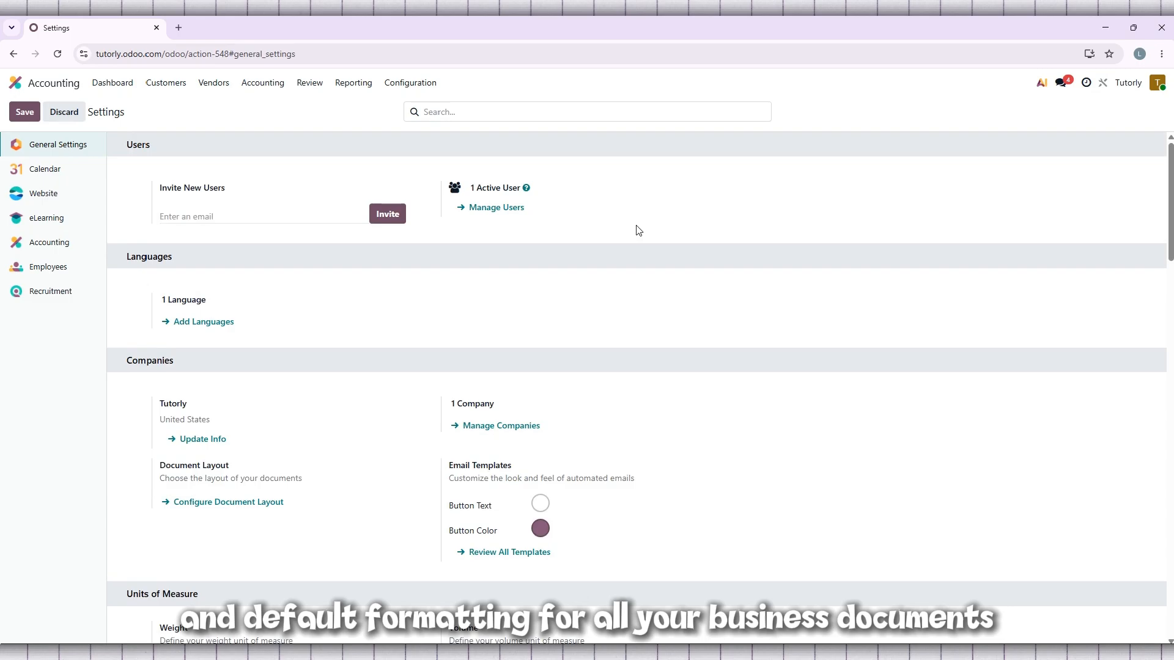
scroll(670, 284, down, 1)
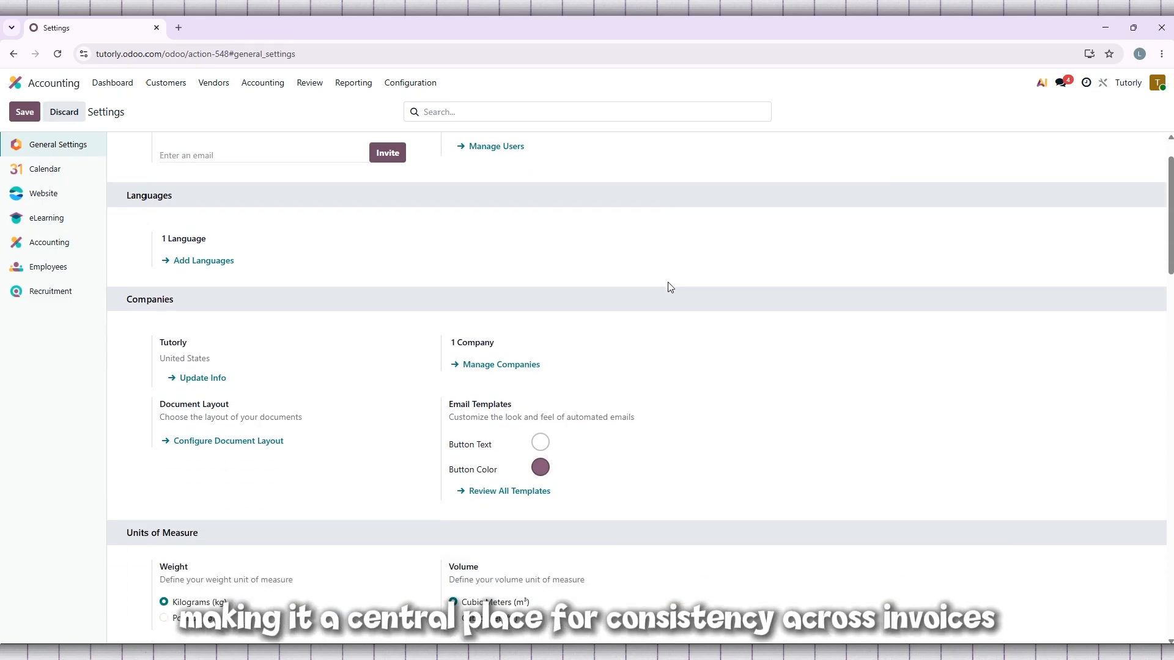
scroll(670, 284, down, 5)
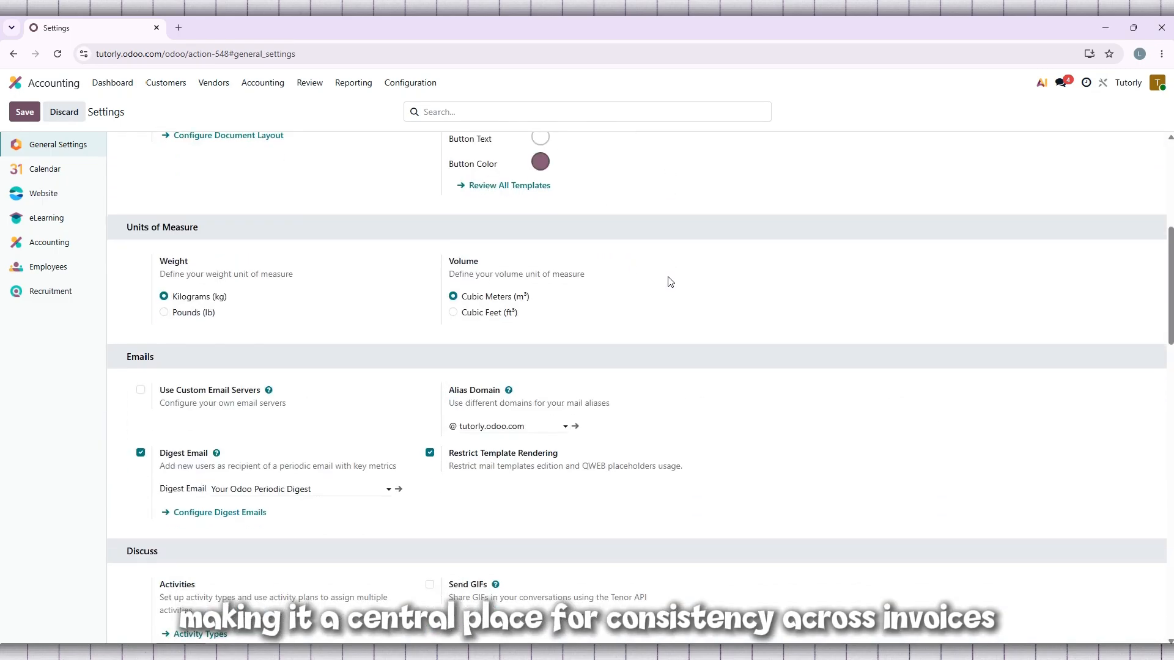
scroll(671, 282, up, 2)
scroll(670, 282, up, 3)
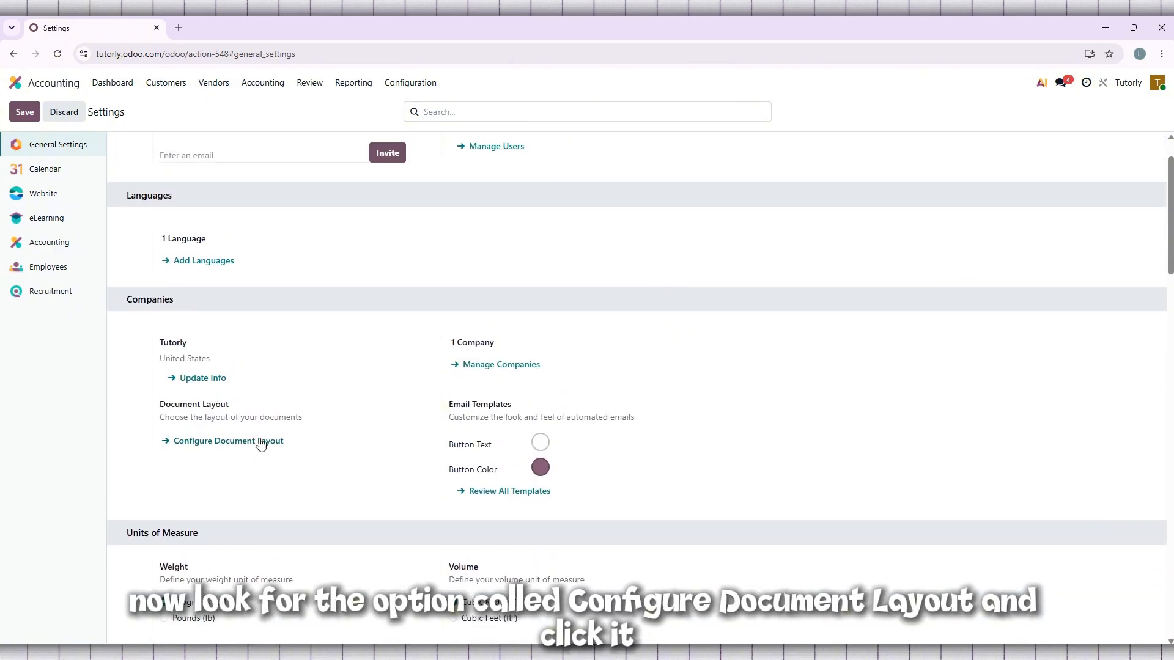
drag(177, 302, 127, 301)
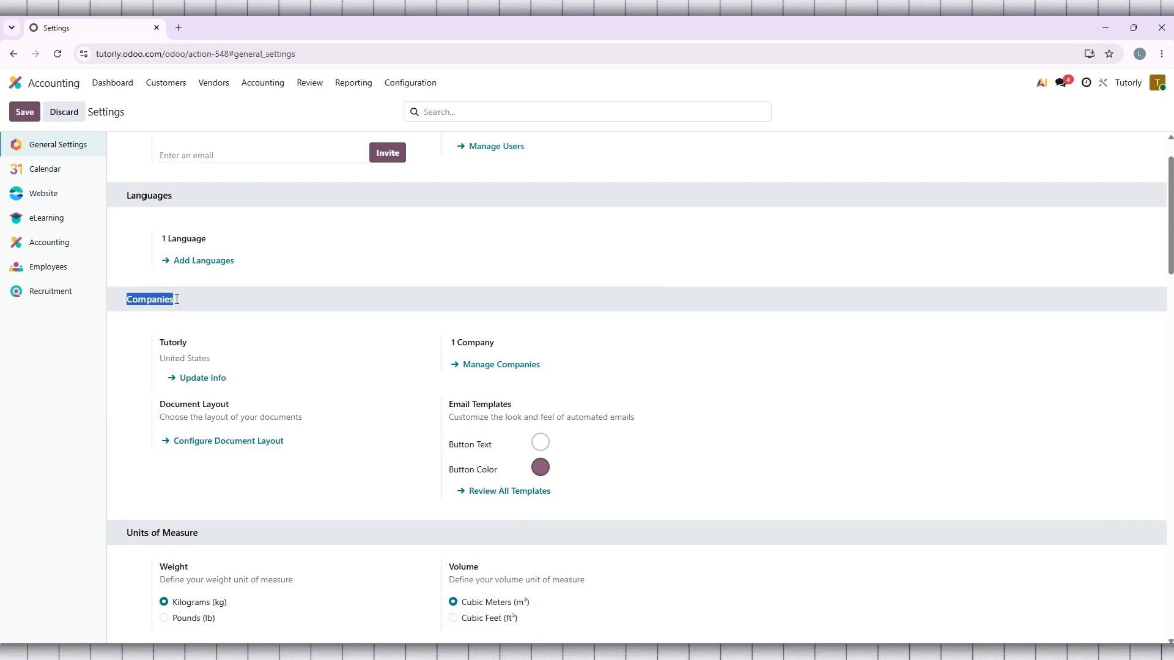
click(283, 466)
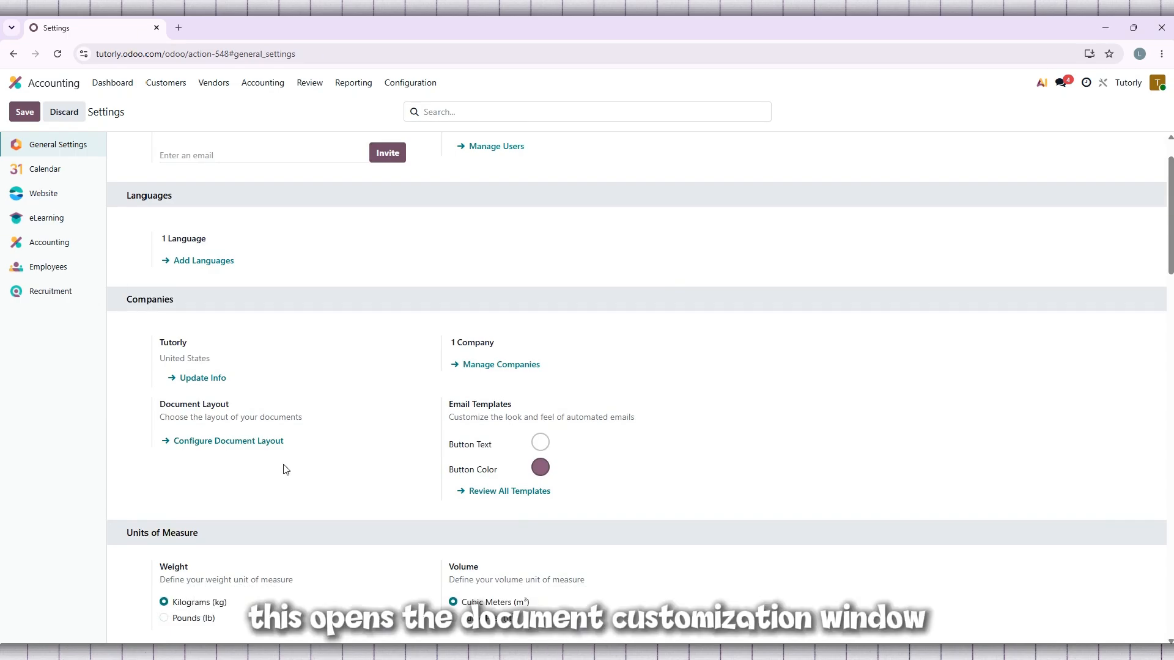
click(236, 442)
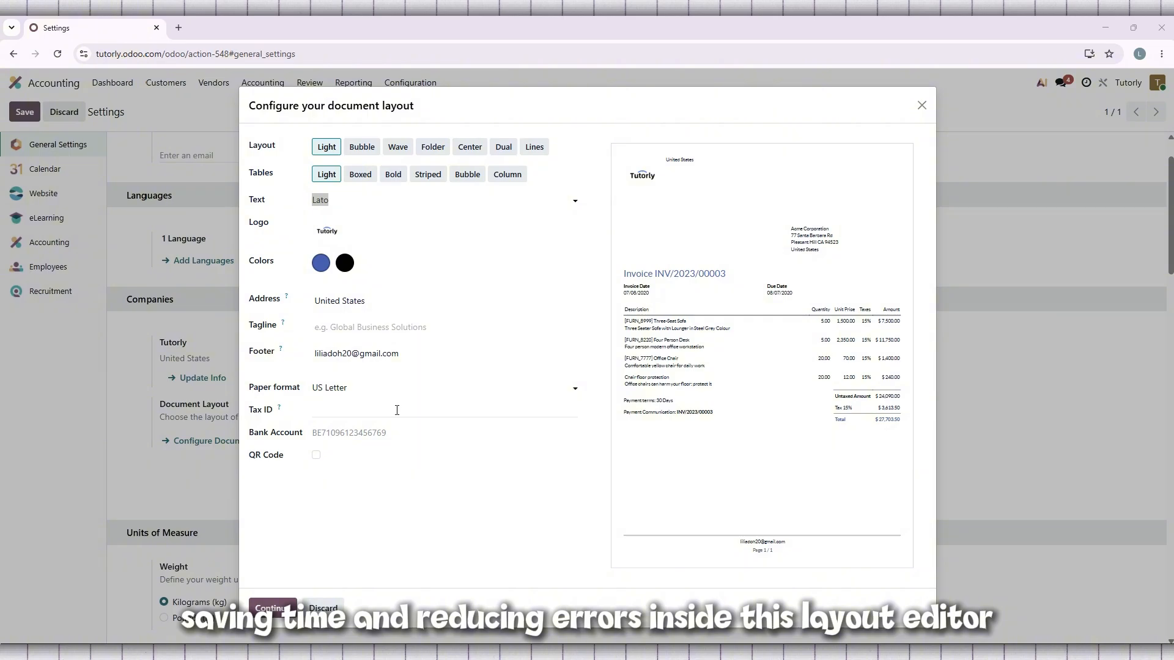
Step: Preview other document layouts such as Folder, Center and Lines, and set the layout to Wave
click(365, 150)
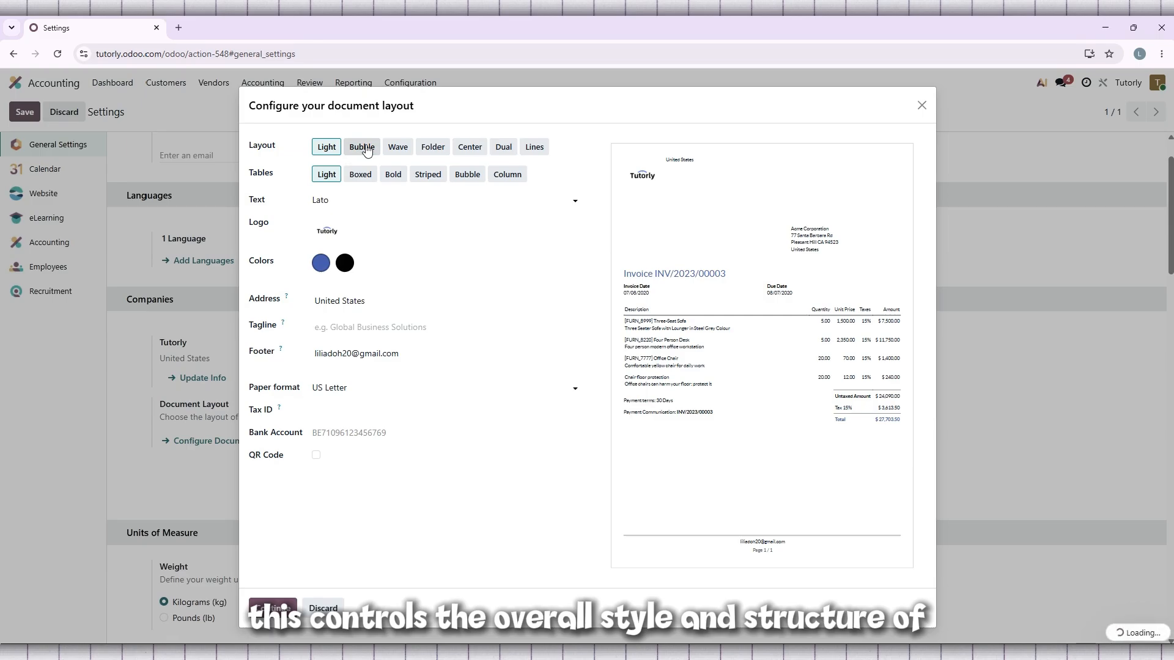
click(404, 150)
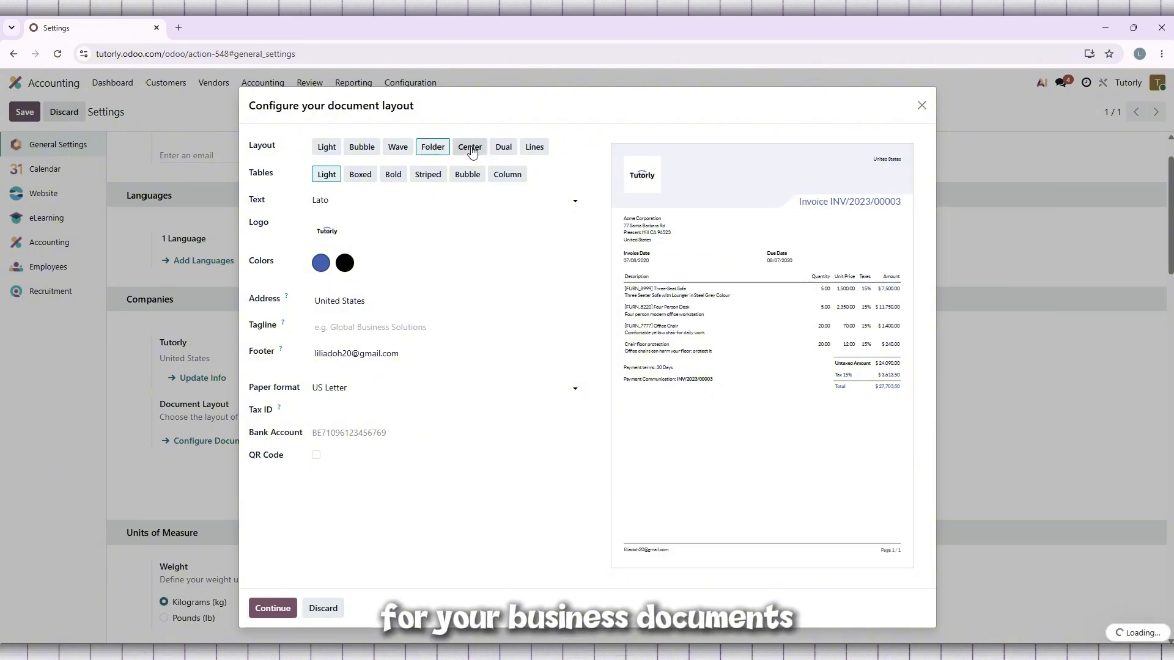
click(405, 149)
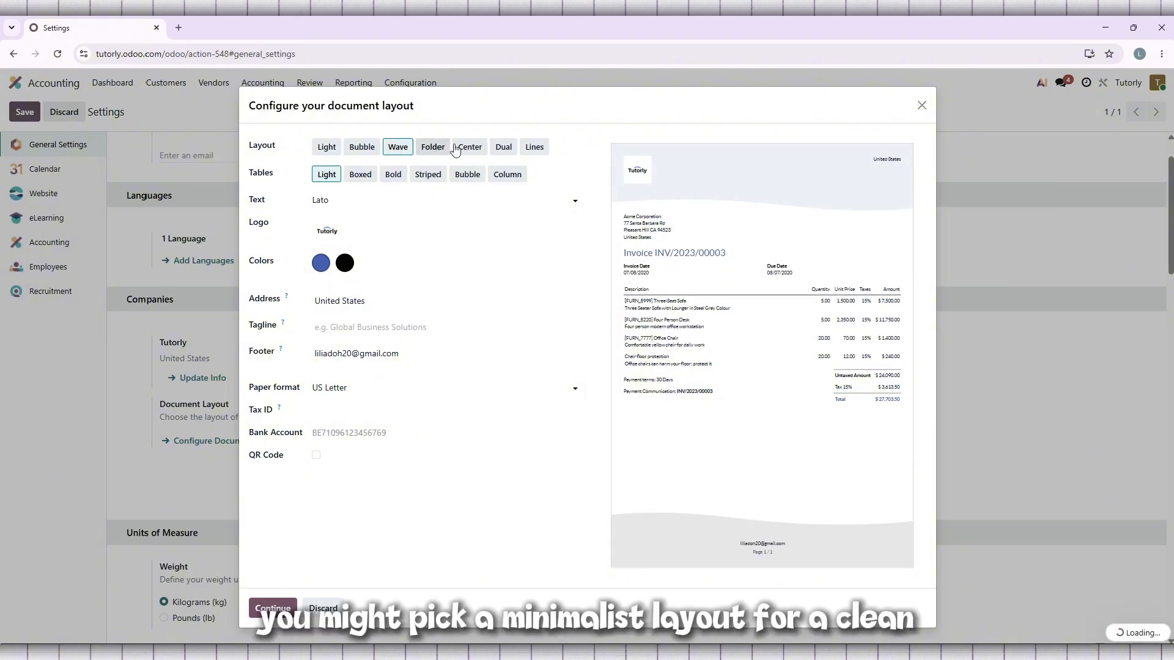
click(503, 150)
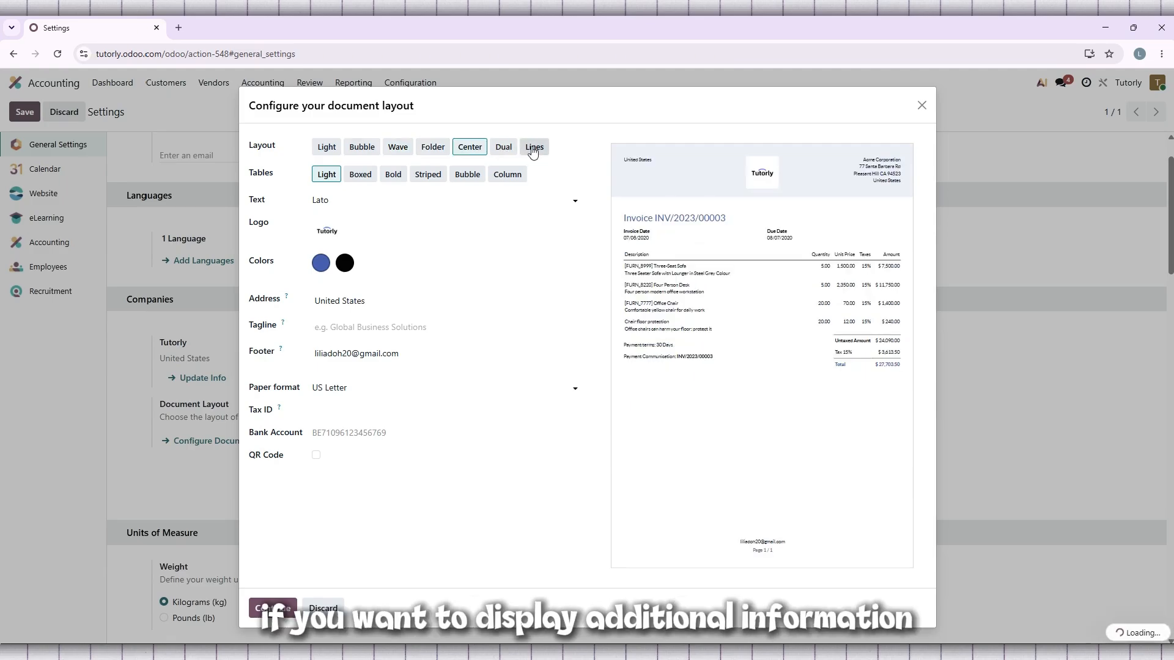
click(534, 148)
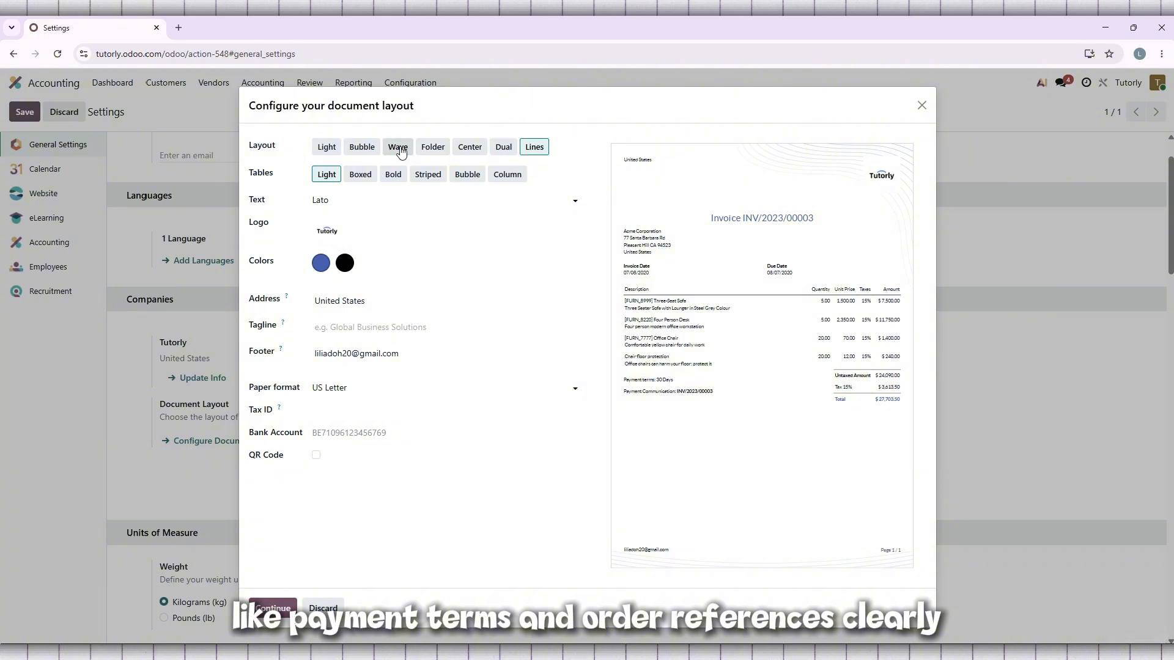
click(400, 149)
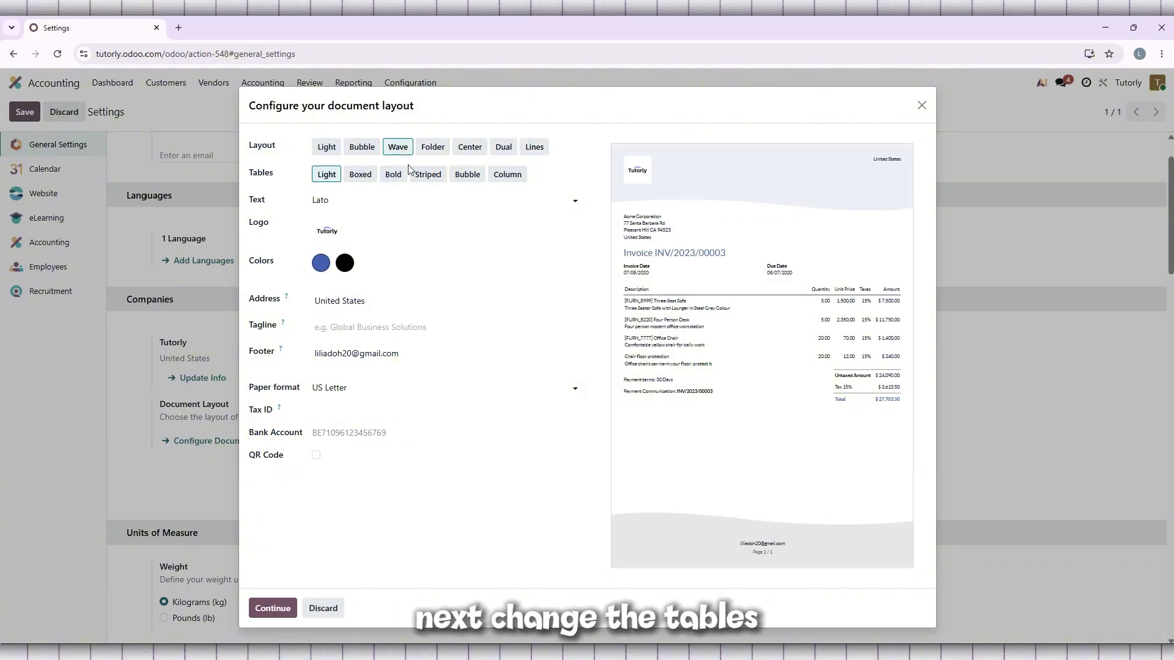
Step: Preview the Bold, Striped, Bubble, Column and Light table styles and set the document tables to Boxed
click(367, 176)
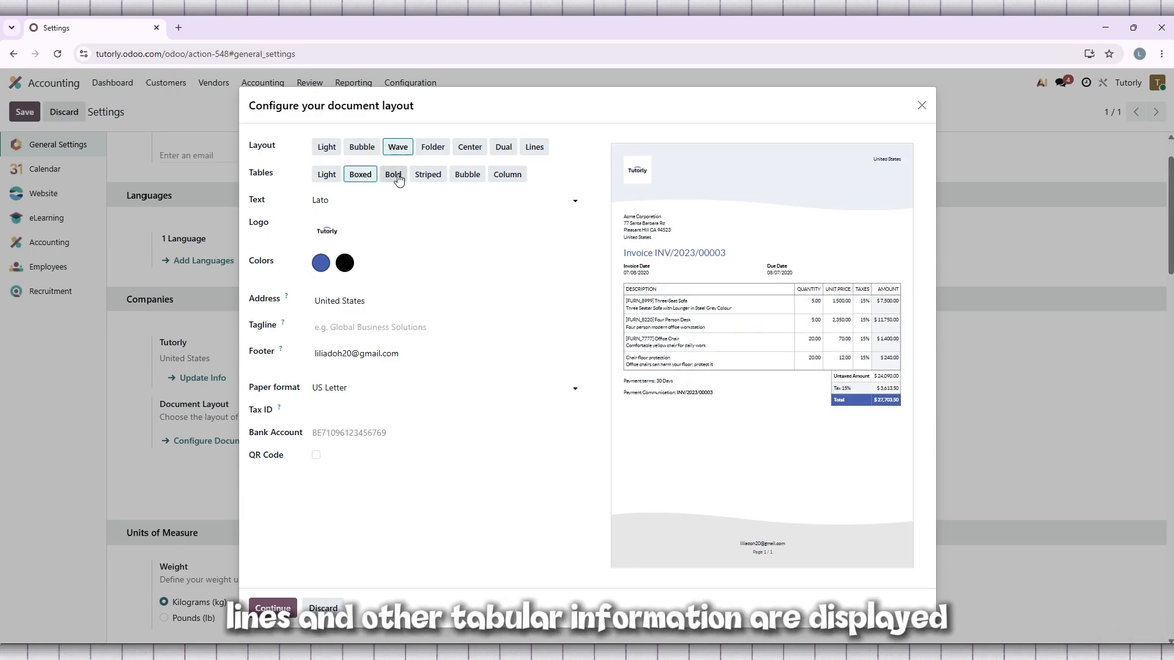
click(397, 177)
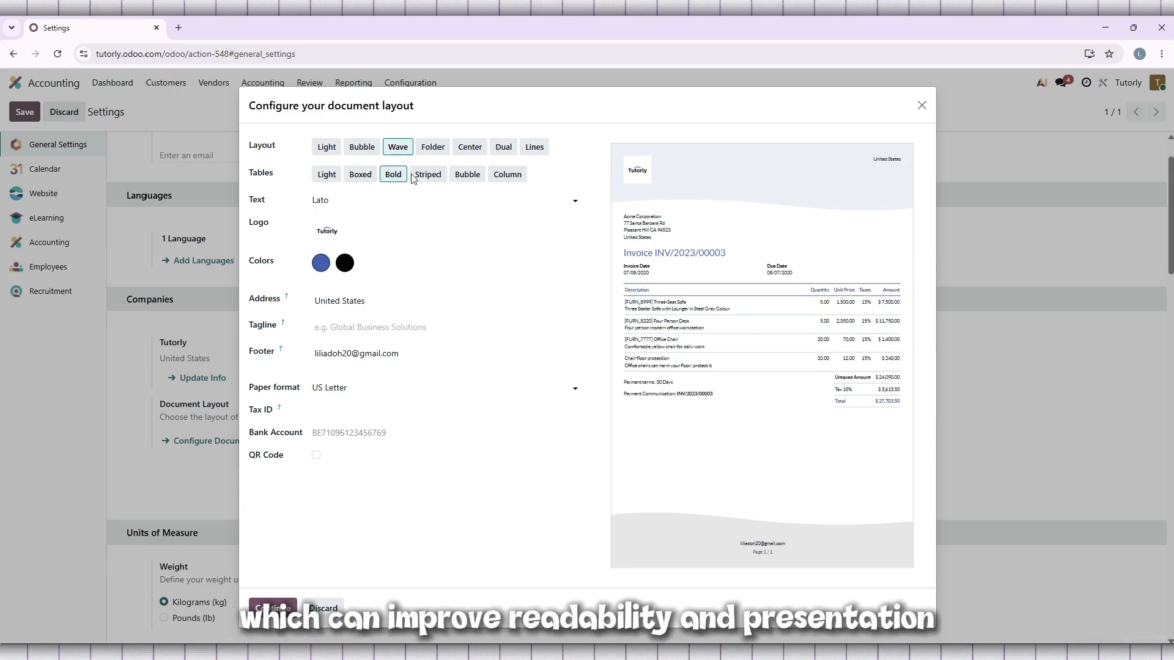
click(422, 176)
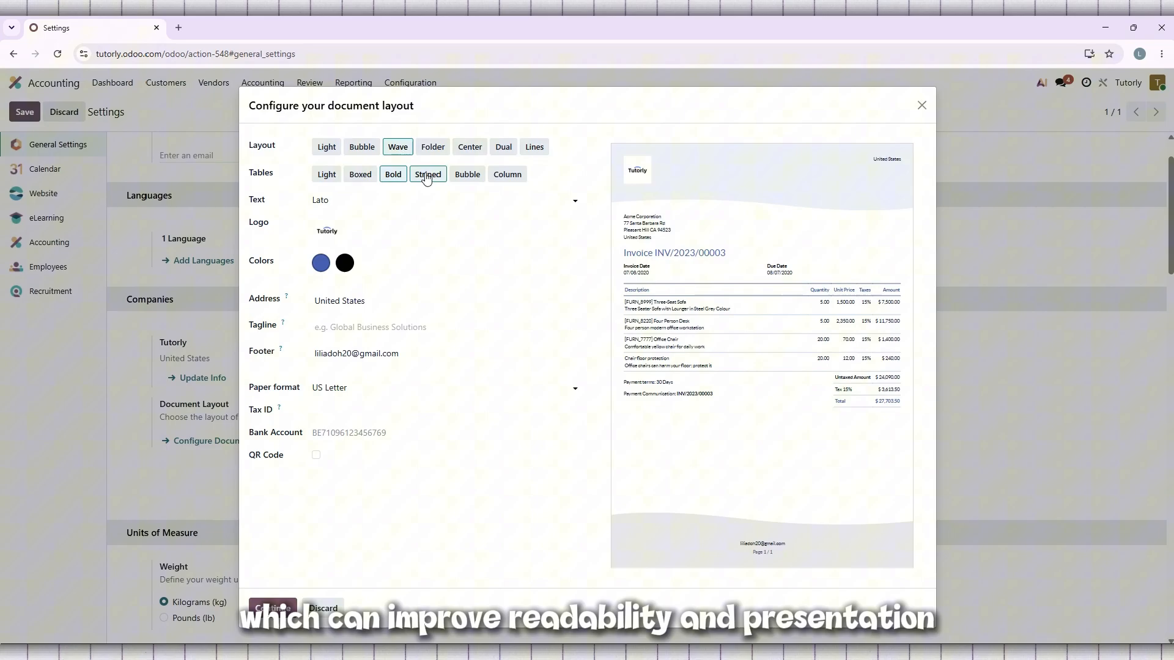
click(479, 176)
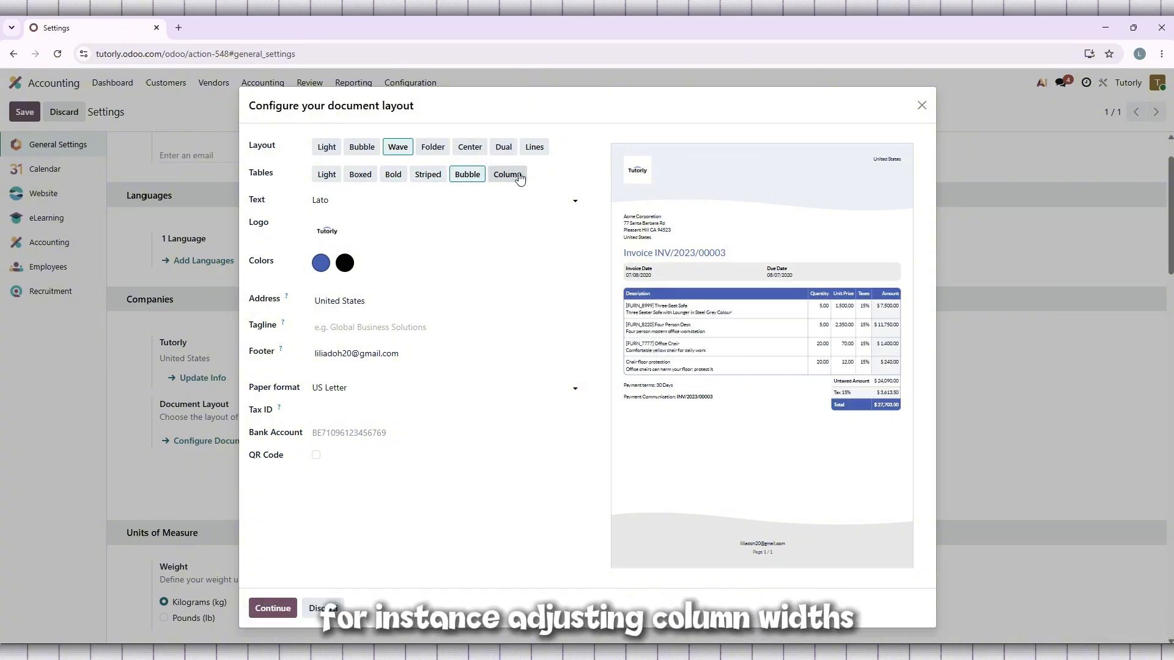
click(520, 178)
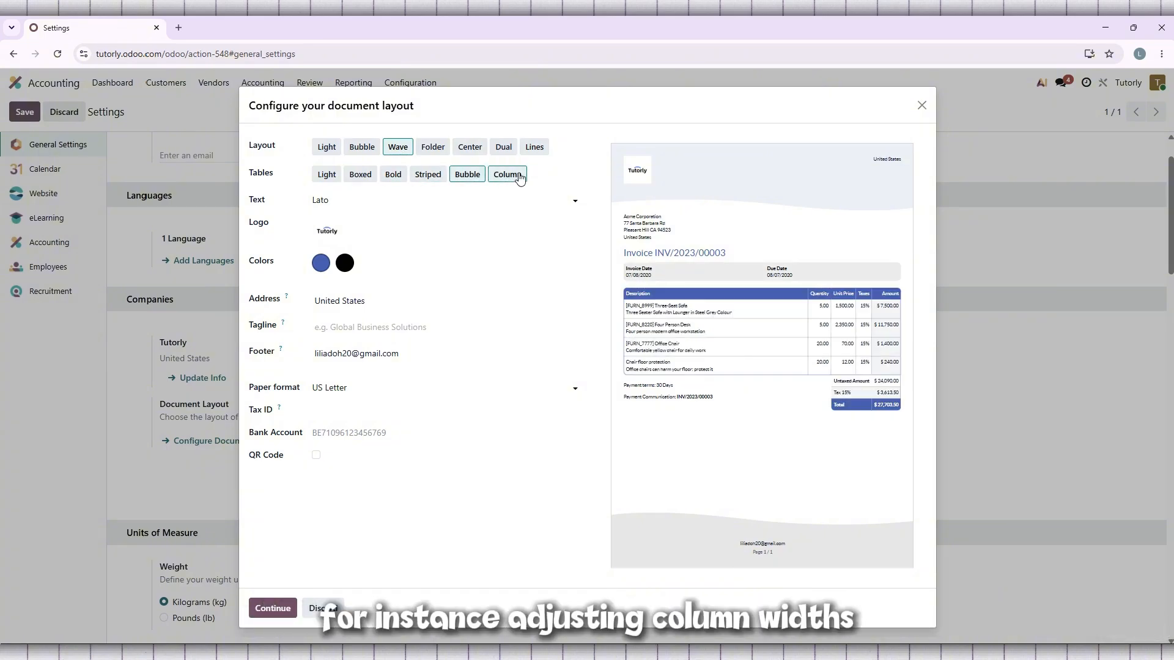
click(361, 176)
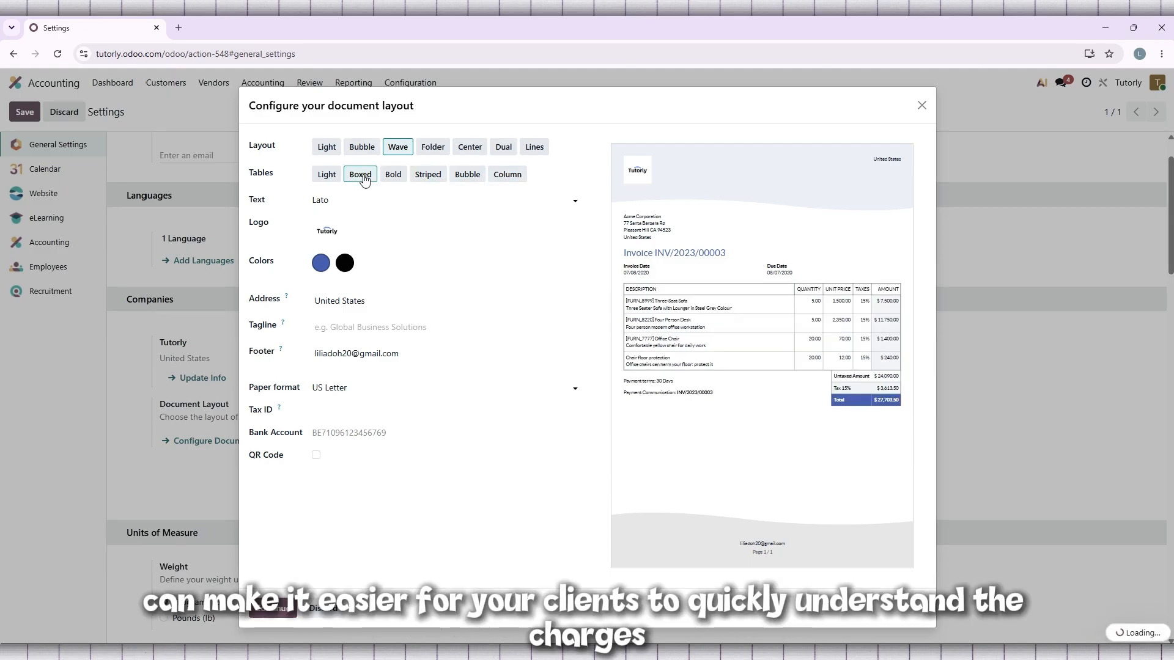
click(327, 177)
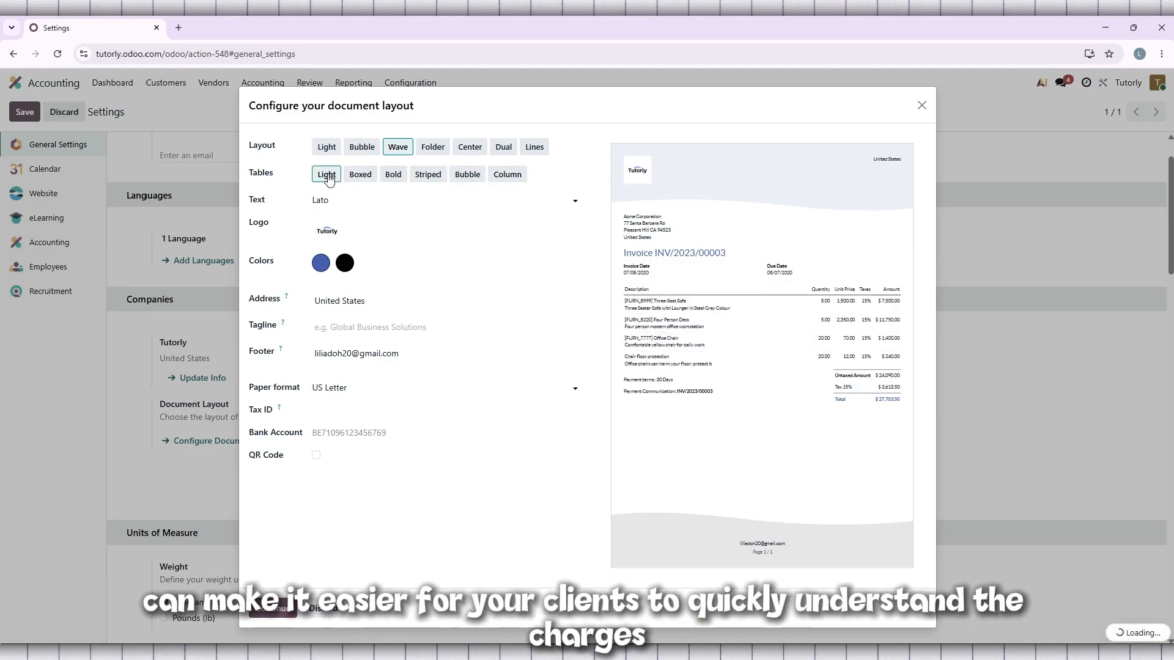
click(348, 177)
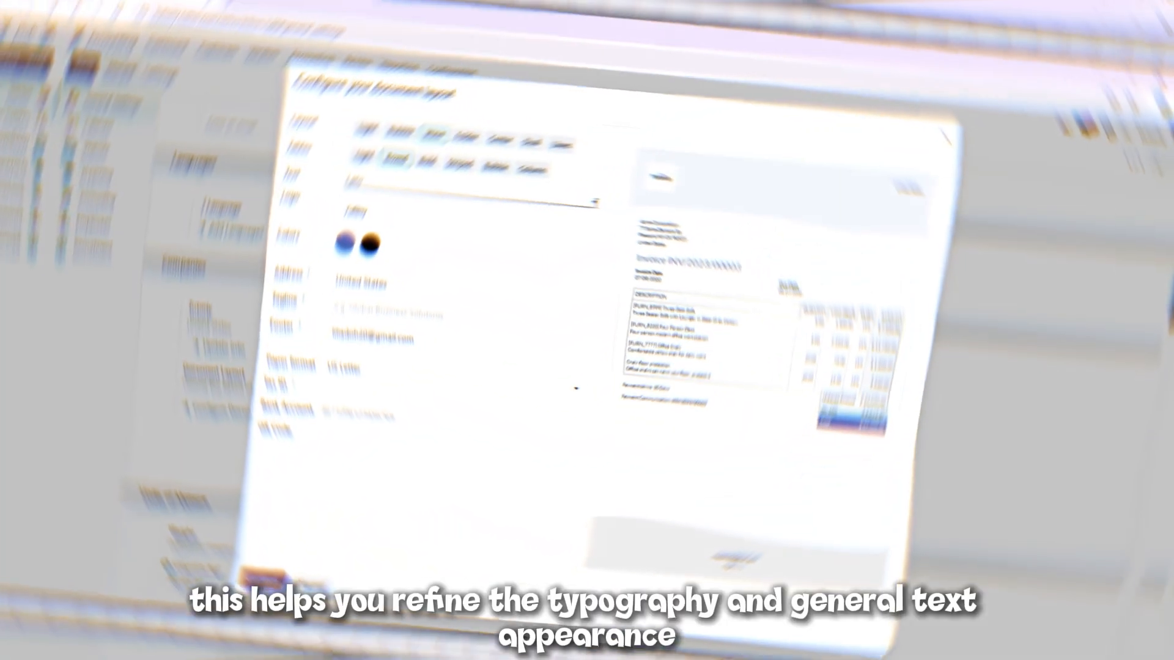
Step: Try the Roboto, Open Sans and Montserrat fonts on the invoice preview and set the document text to Oswald
click(545, 201)
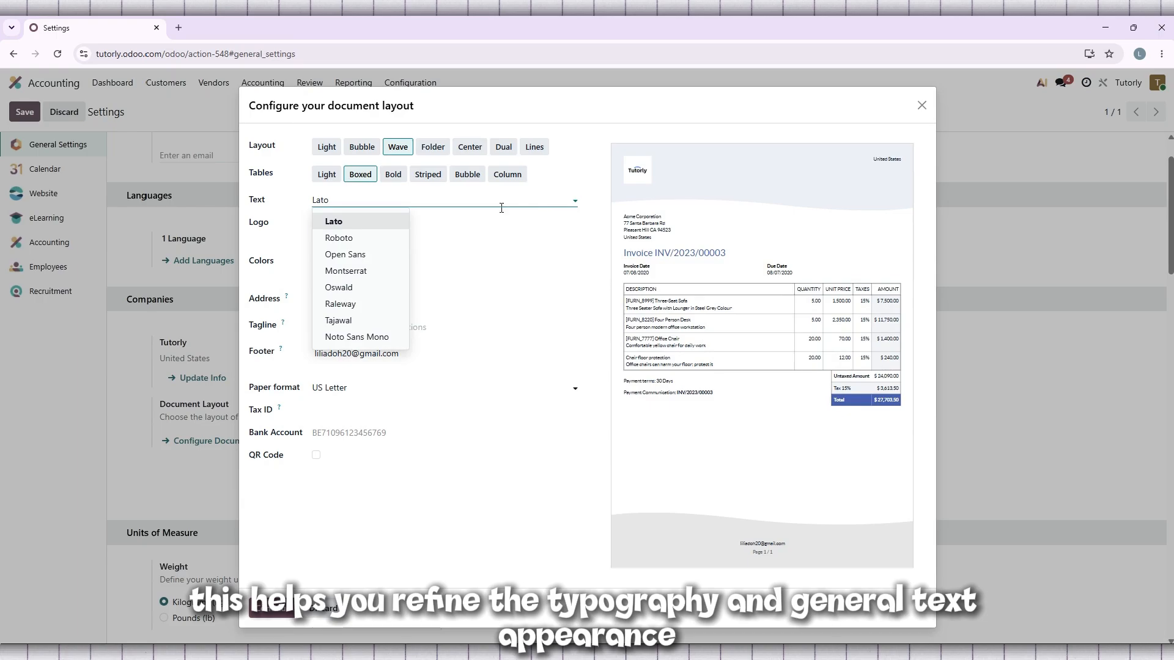
click(358, 238)
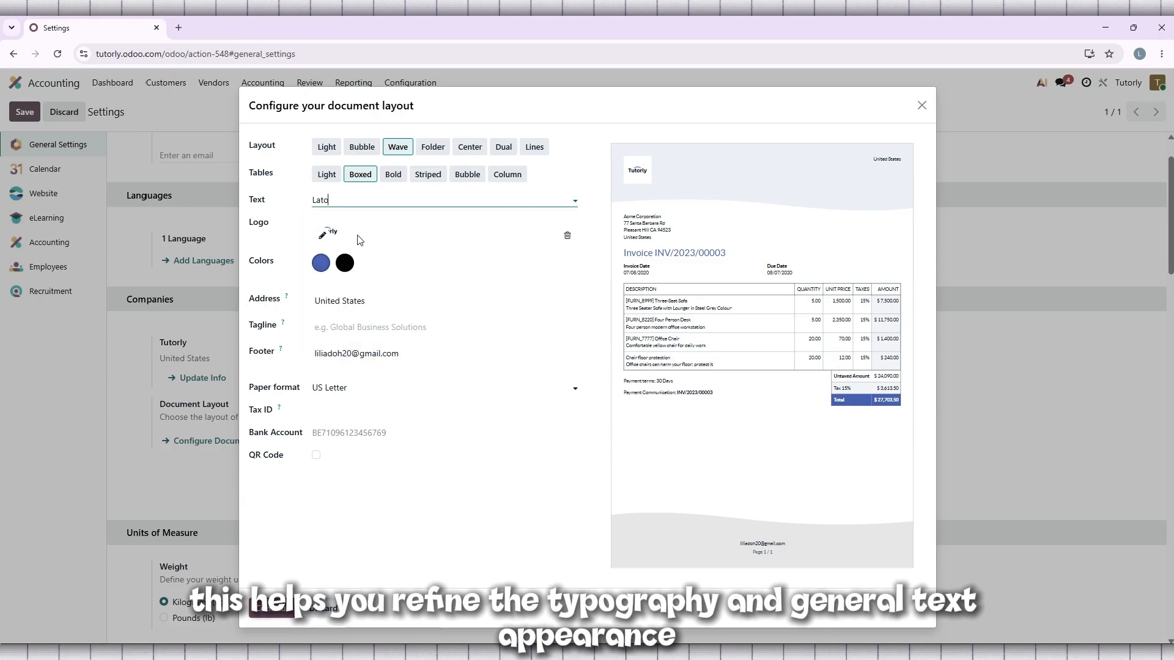
click(446, 196)
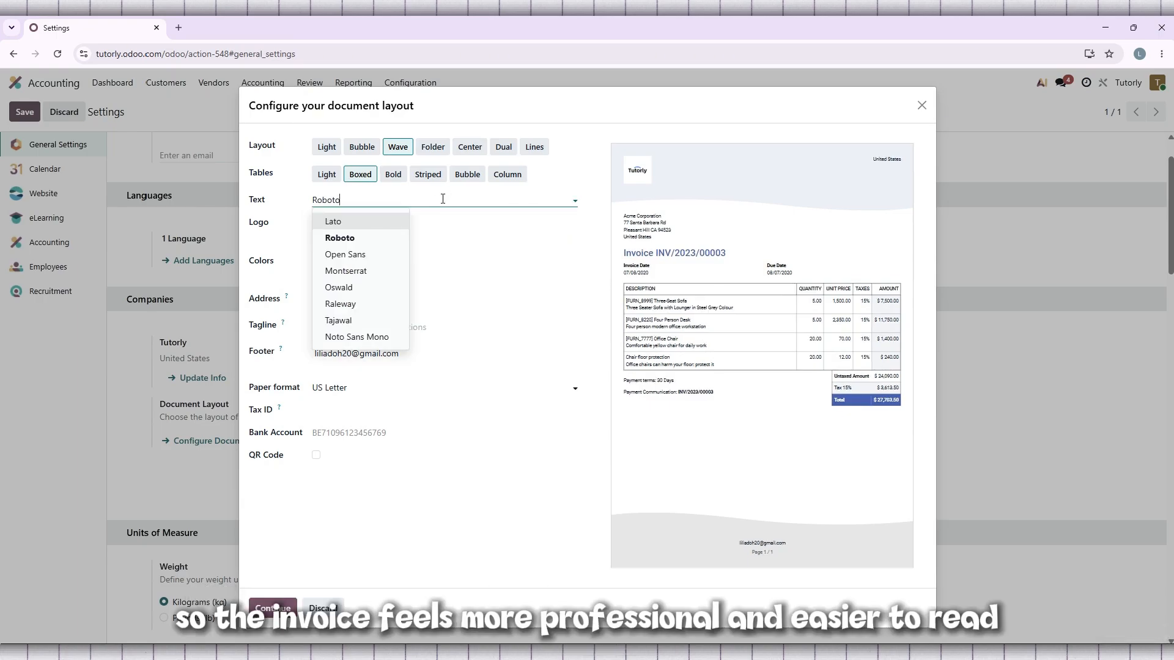
click(386, 255)
click(418, 198)
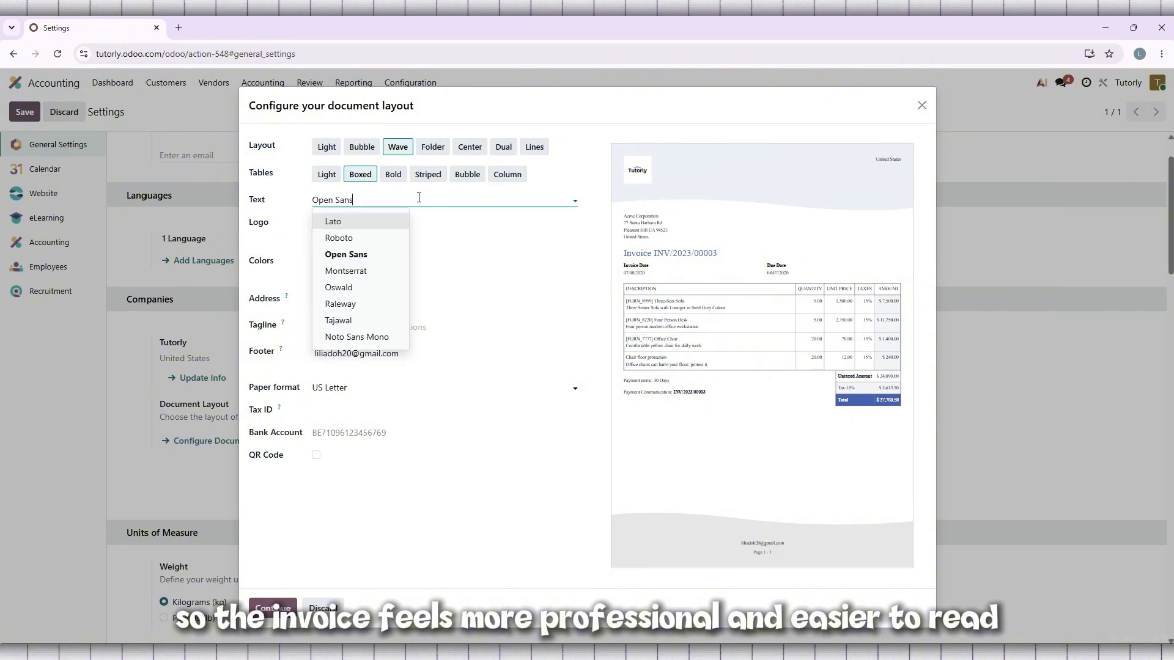
click(379, 271)
key(Down)
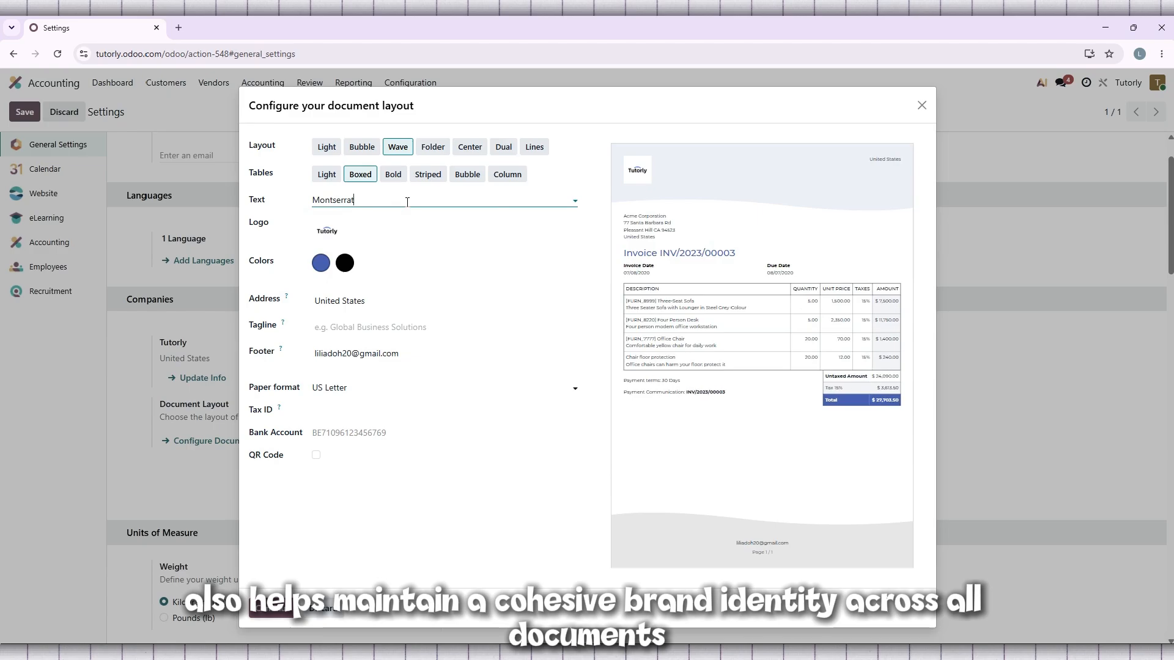
click(407, 202)
click(369, 289)
click(392, 197)
click(458, 240)
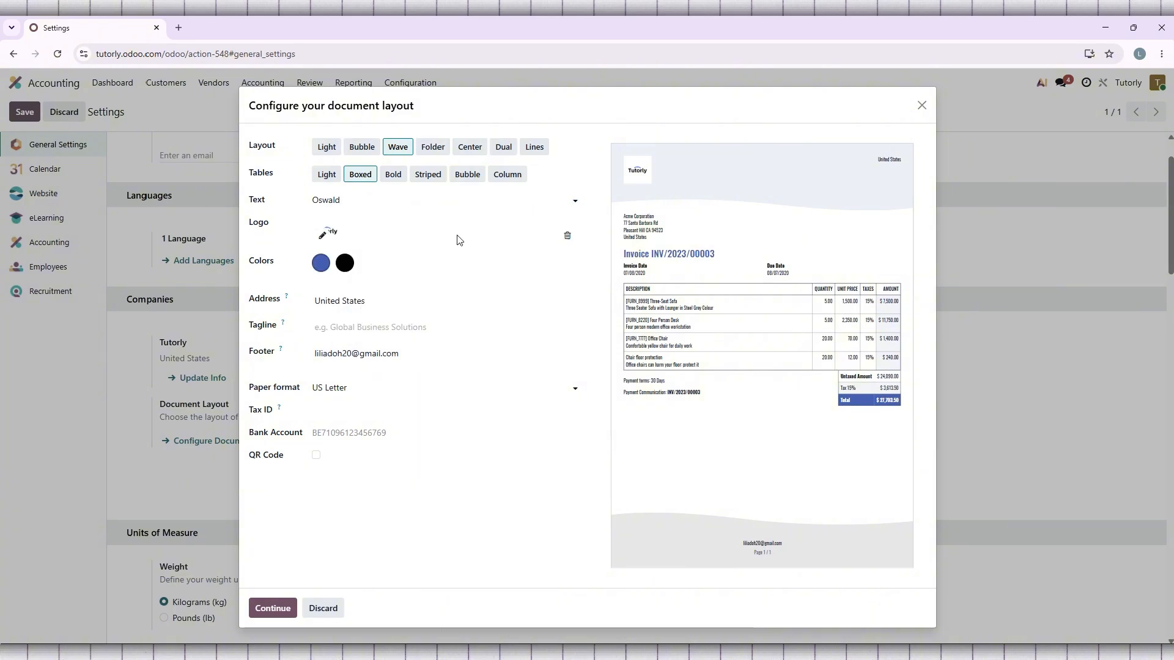
Step: Upload the Tutorly logo image channels4_profile (1) as the company logo and set the document text font to Lato
click(321, 236)
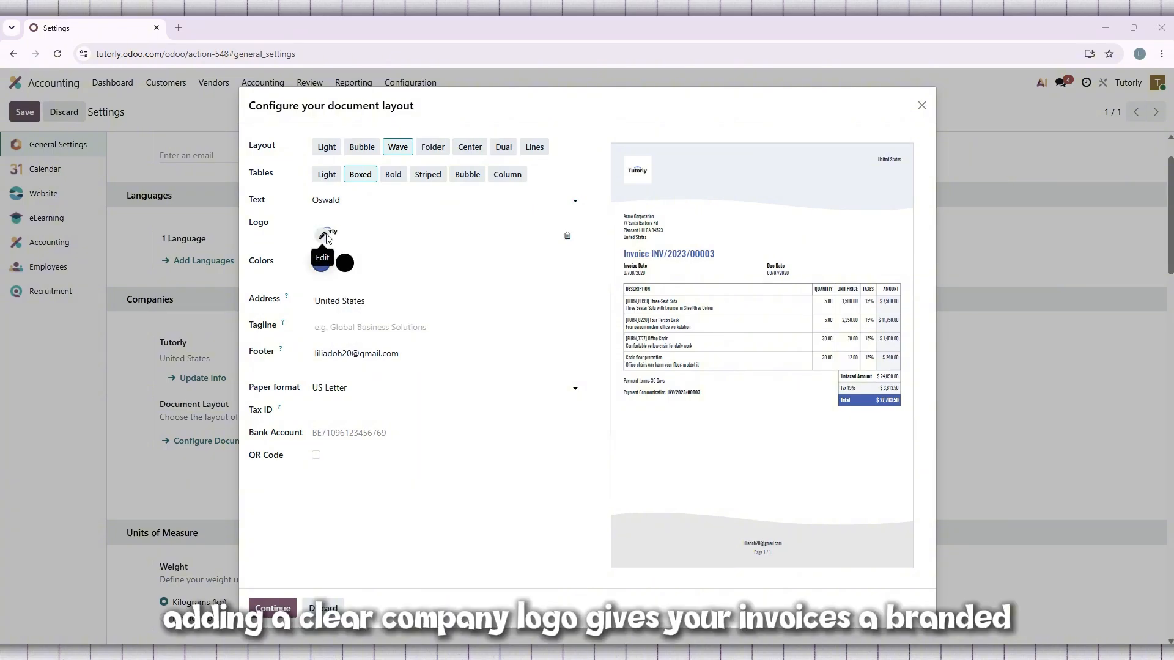
scroll(559, 270, down, 2)
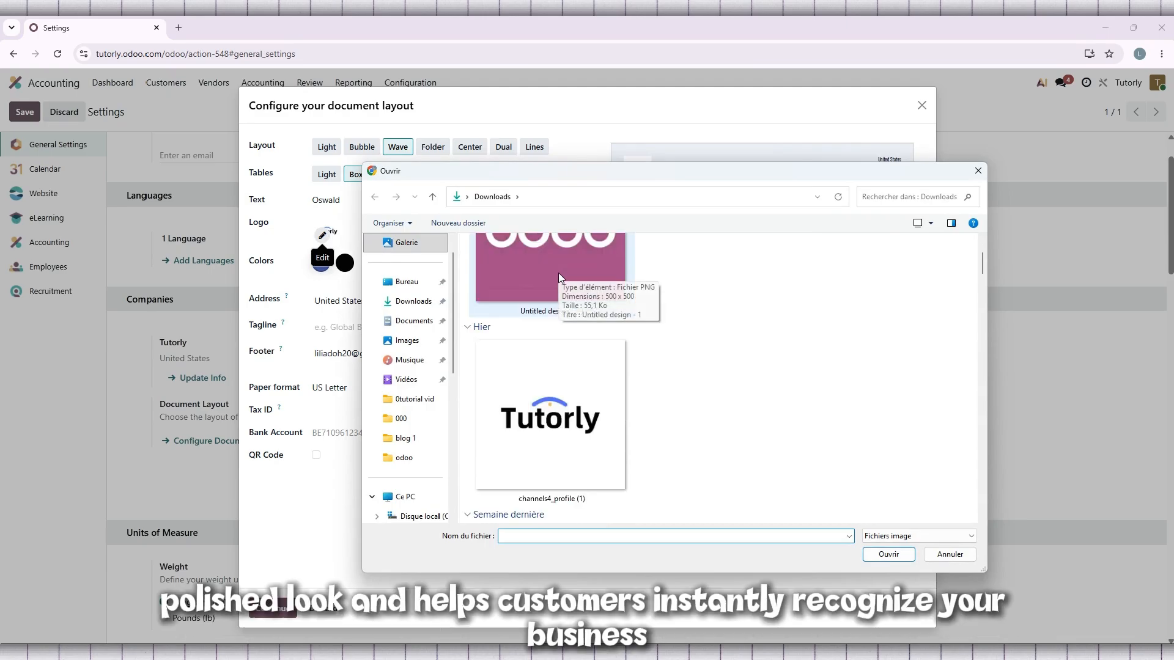
double_click(563, 380)
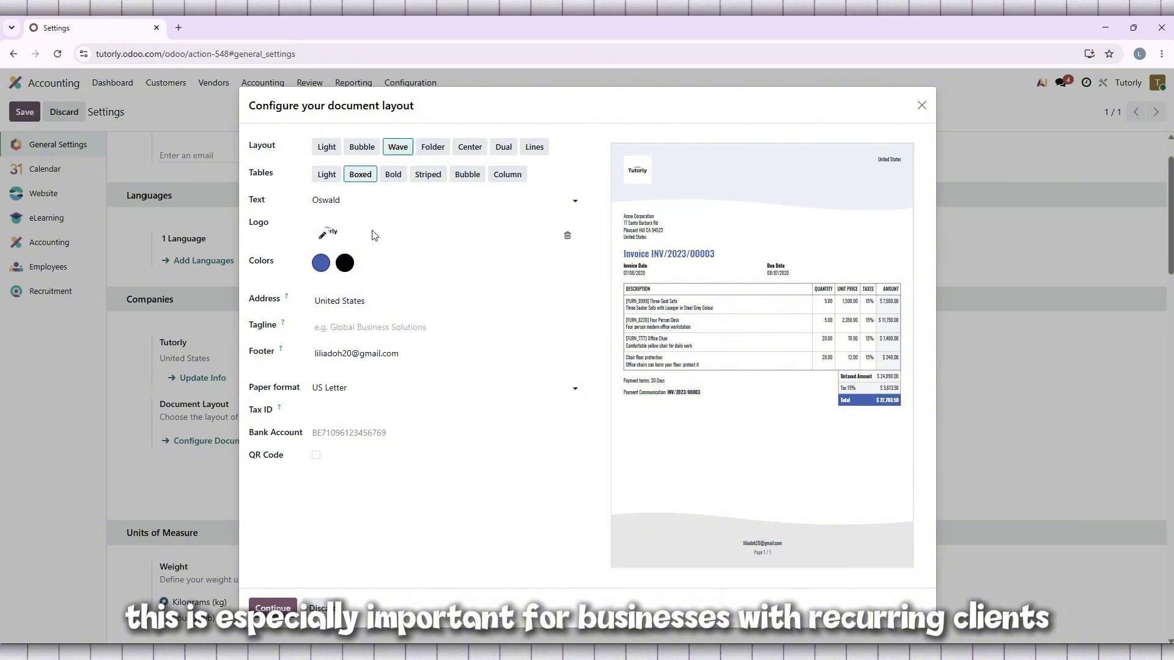
click(354, 202)
click(353, 226)
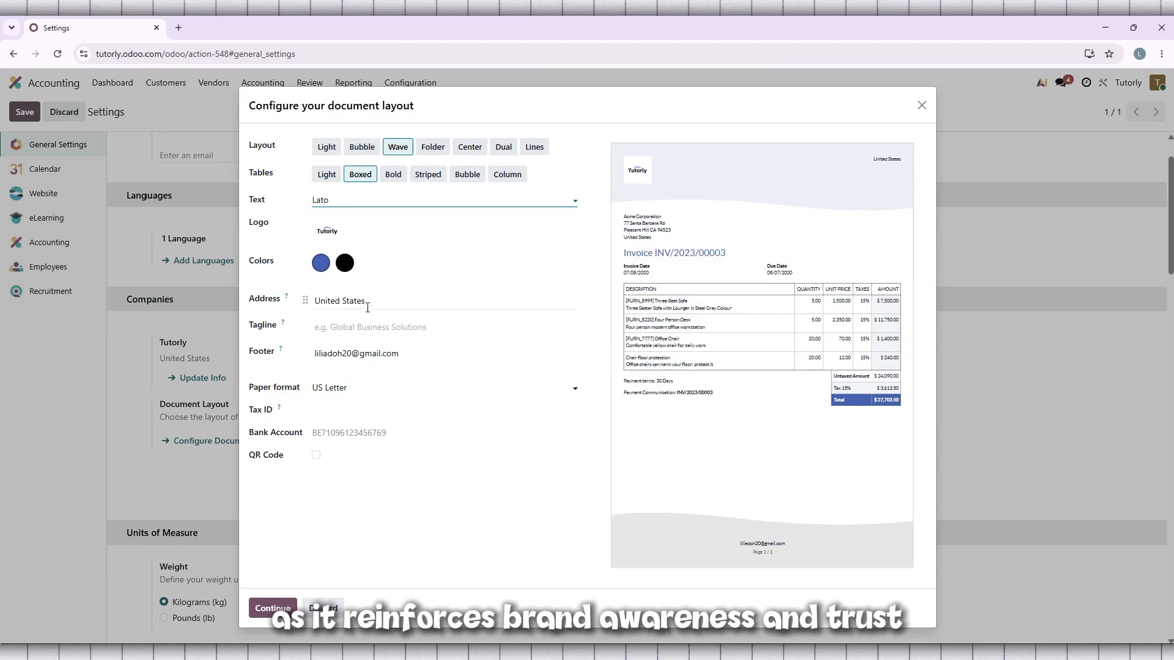
Step: Try light red (255, 92, 92) as the document's second color and set it back to black (0, 0, 0)
click(345, 266)
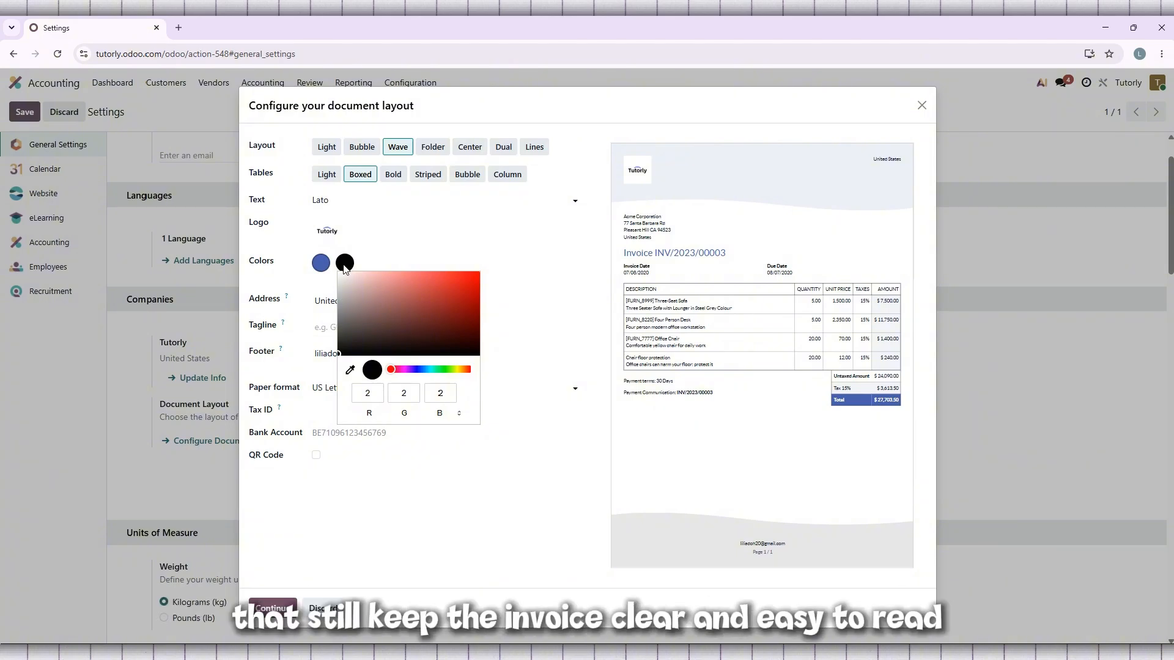
drag(362, 291, 428, 270)
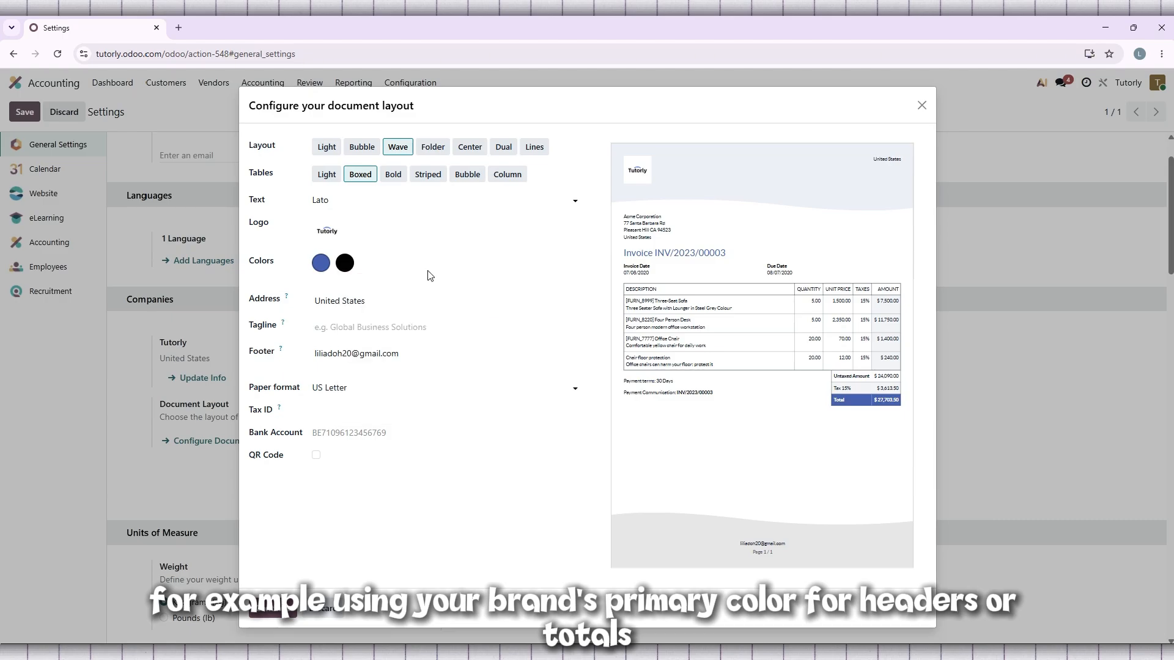
click(345, 265)
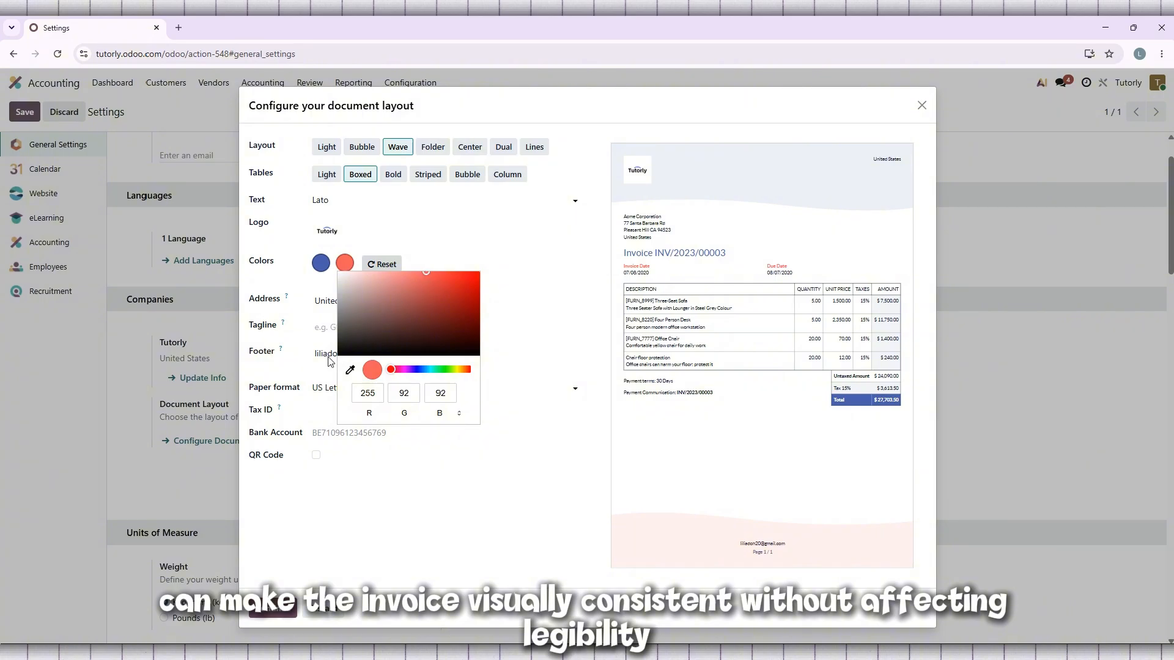
click(350, 346)
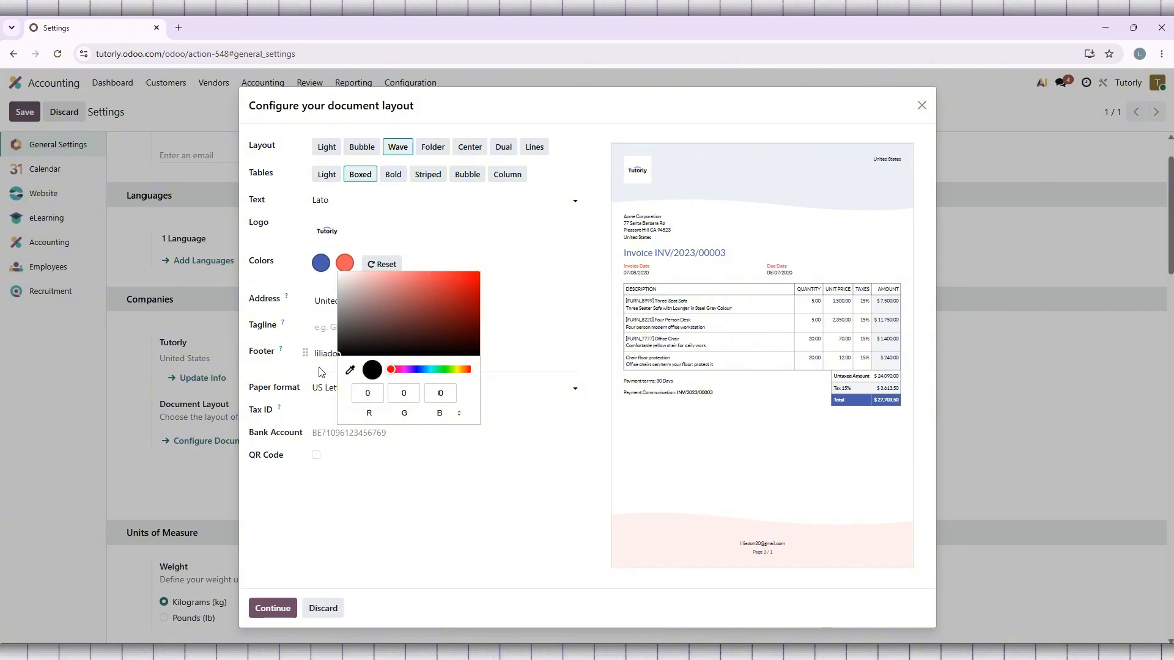
click(450, 260)
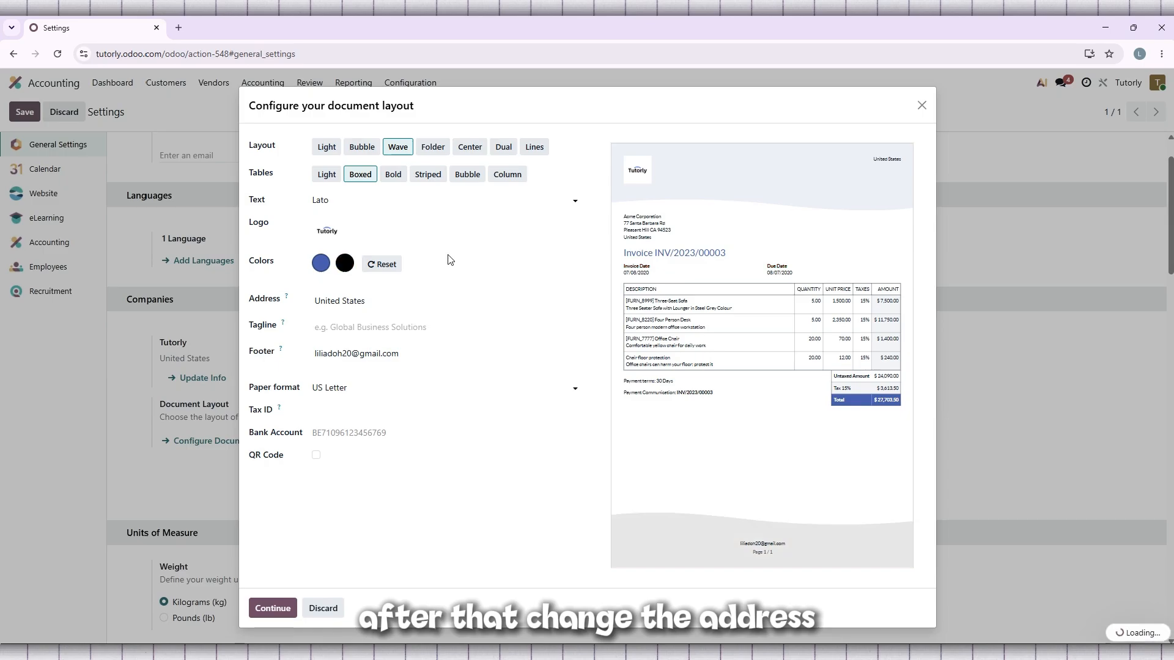
click(387, 304)
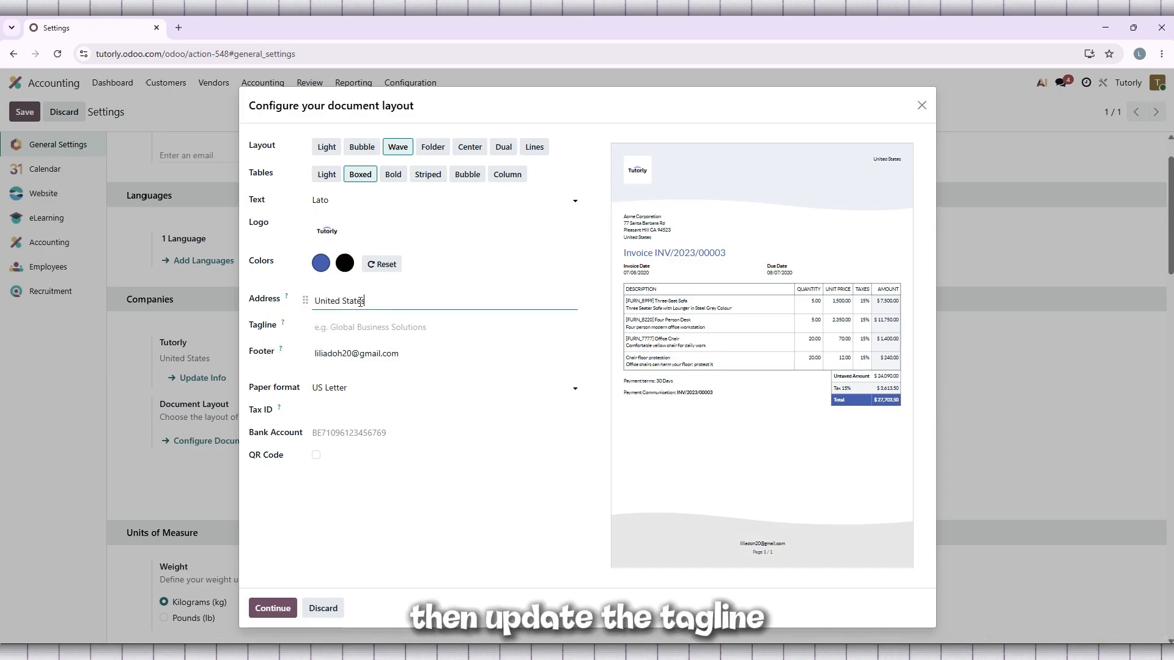
click(451, 326)
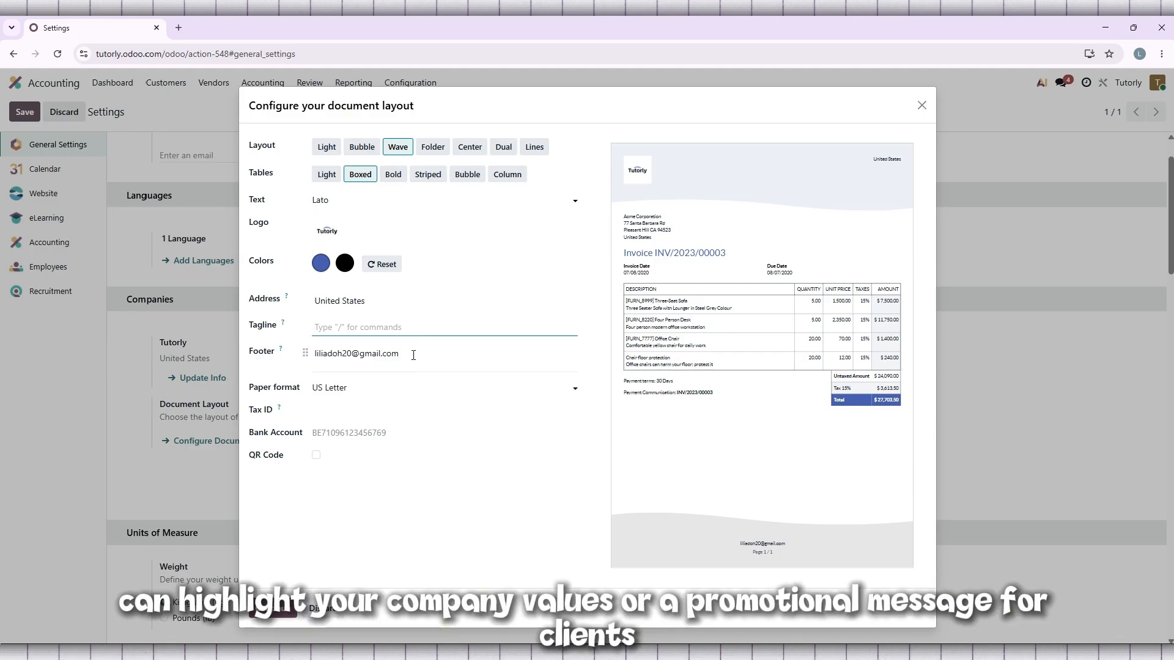
click(414, 356)
click(435, 329)
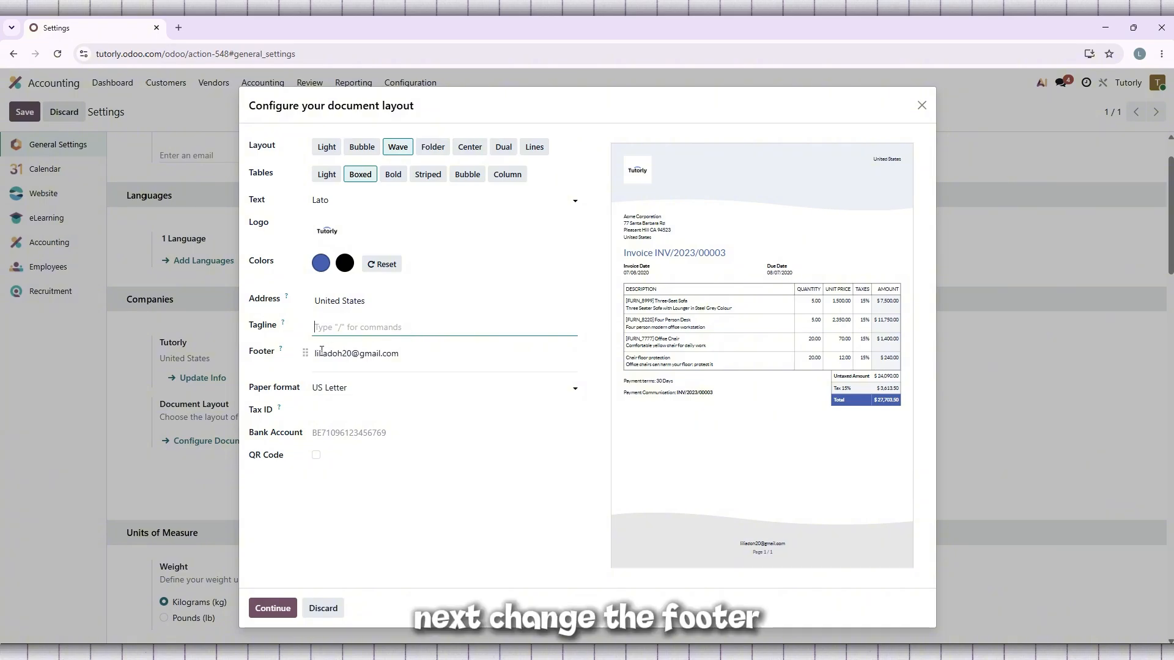
Step: Replace the e-mail address in the document footer with the text "tutorly company"
triple_click(322, 351)
key(BackSpace)
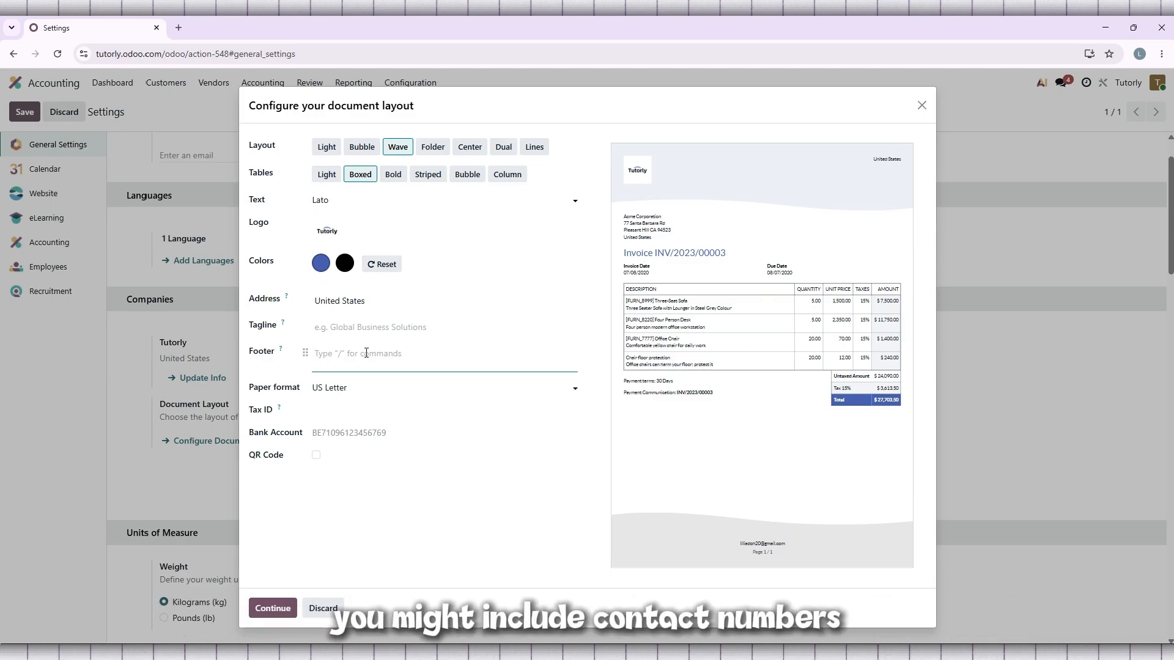
text(tut)
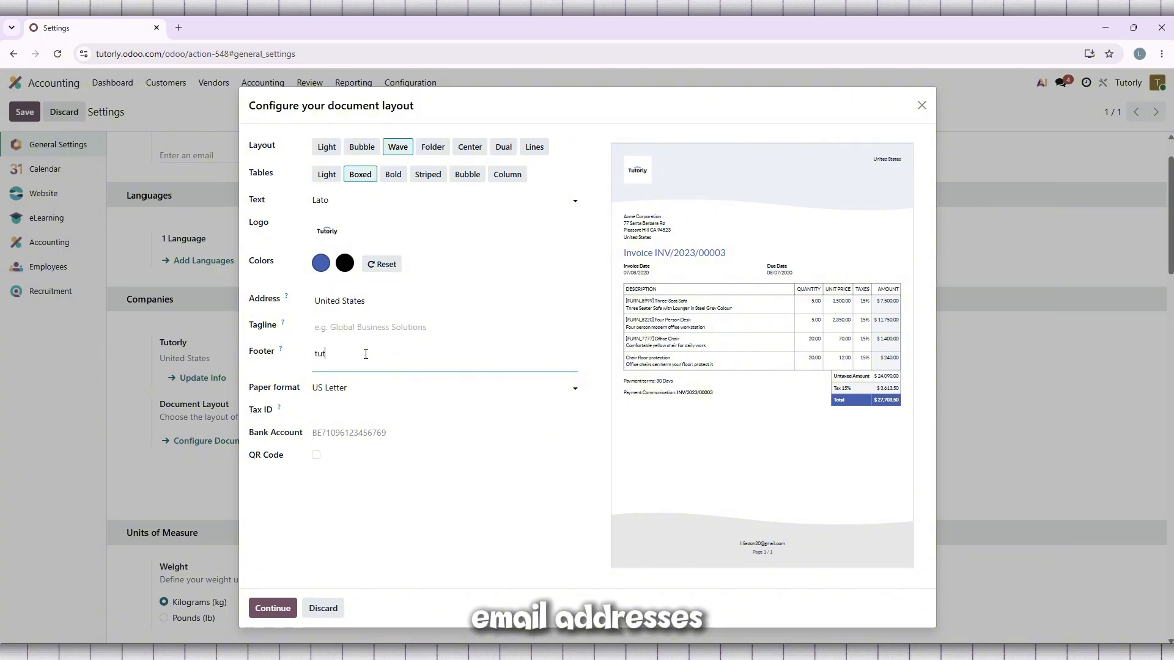
text(orly compa)
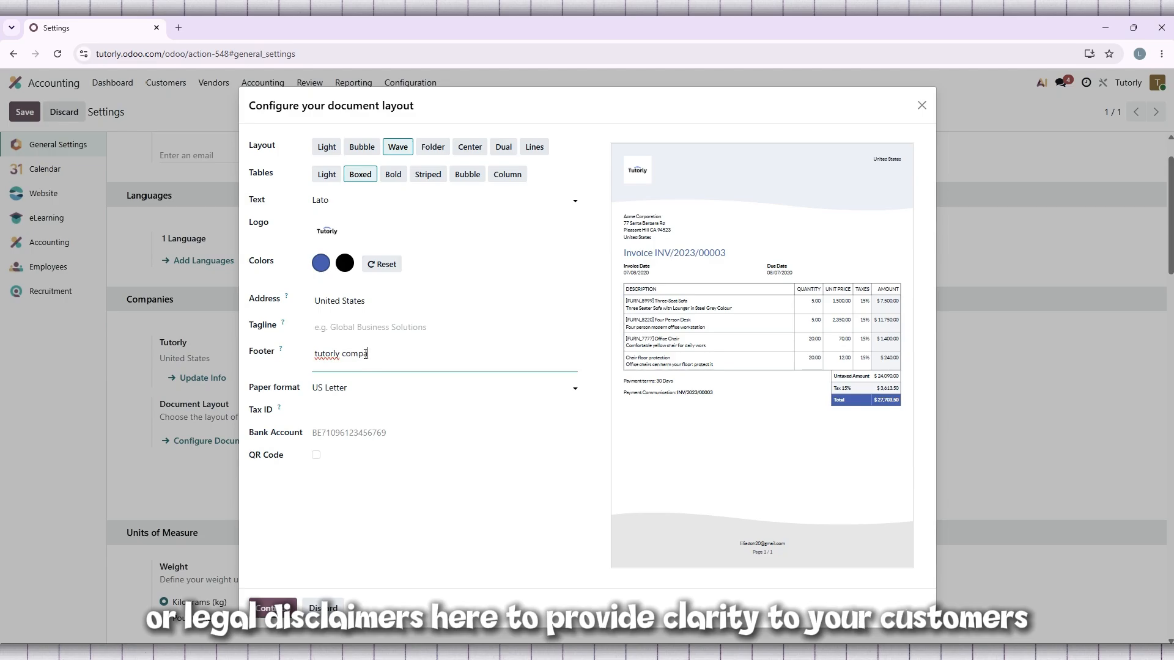
text(y)
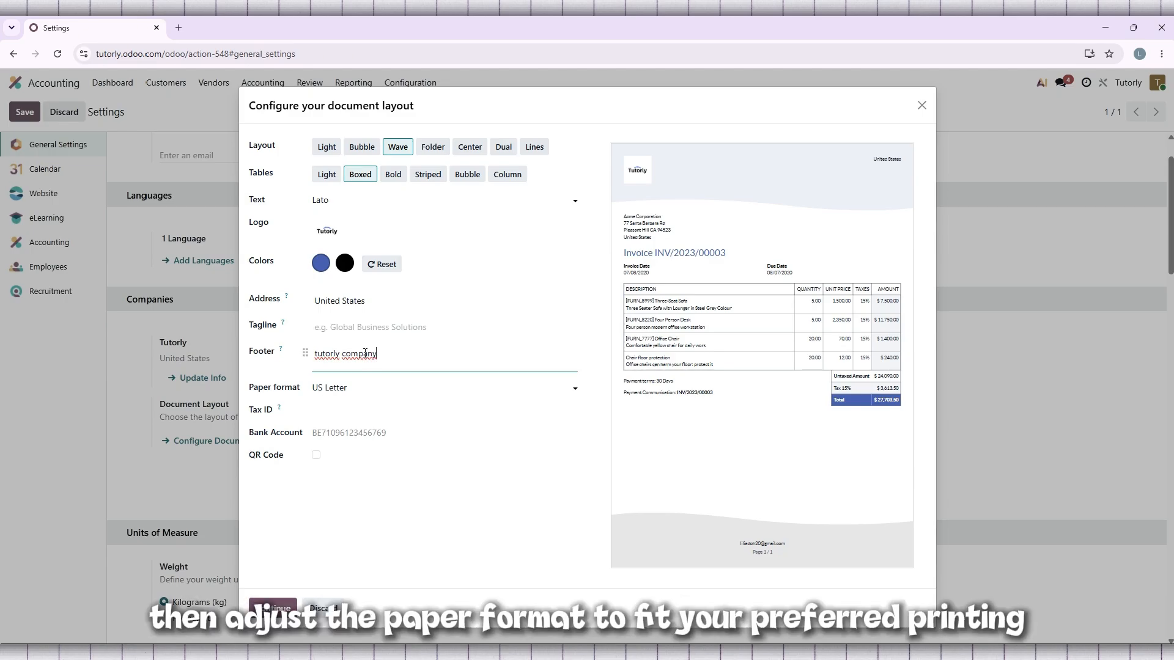
Step: Try the A4 paper format for the document layout and set it back to US Letter
click(370, 388)
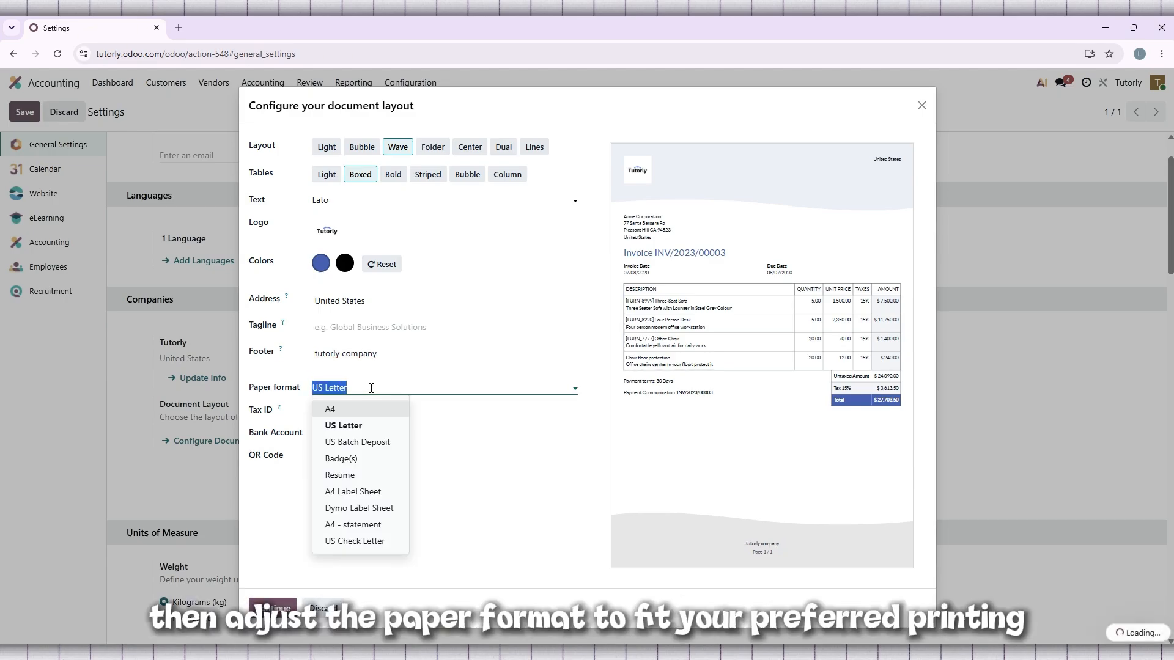
click(353, 413)
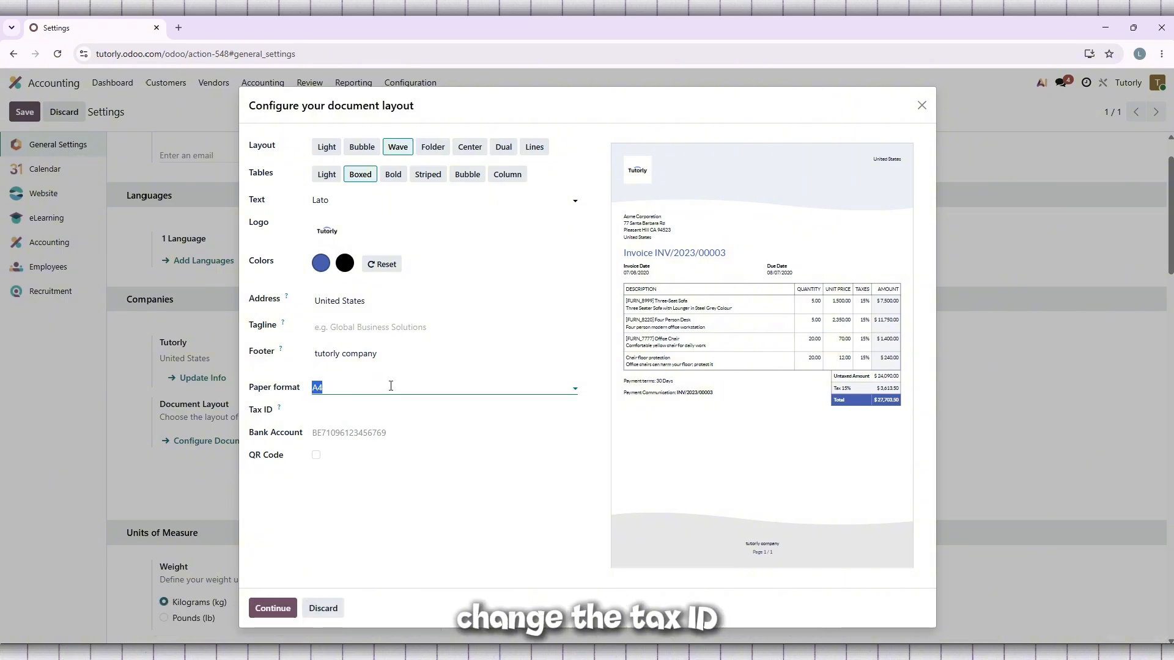
click(389, 387)
click(359, 422)
Step: Enter the company's tax ID number in the document layout configuration
click(355, 409)
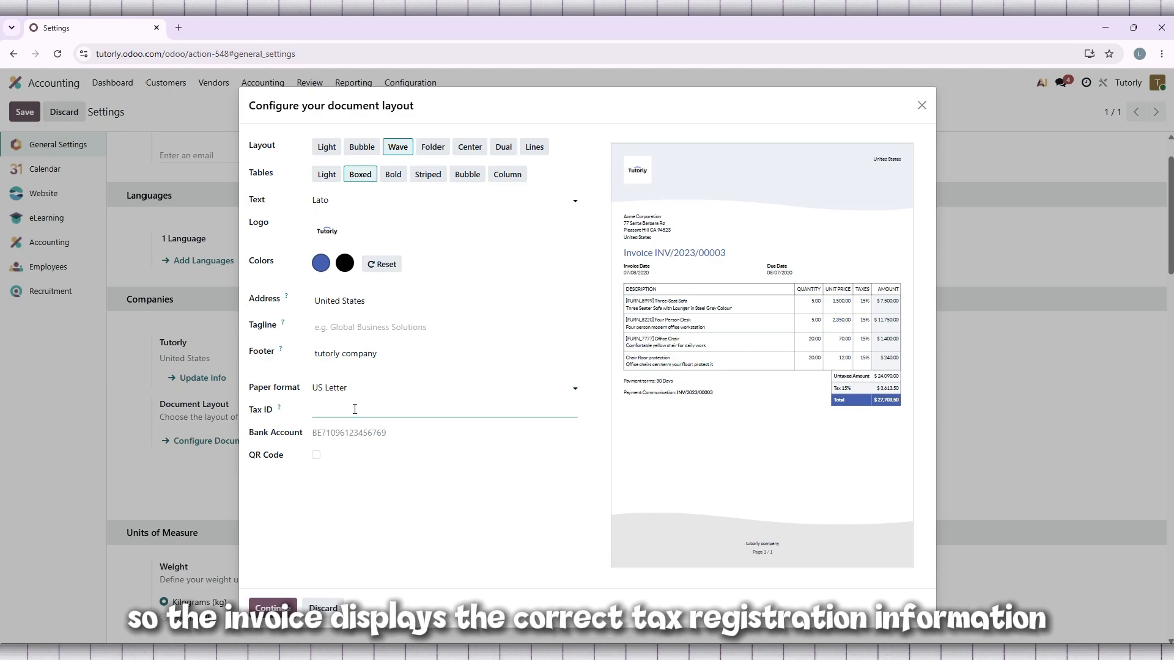
click(381, 437)
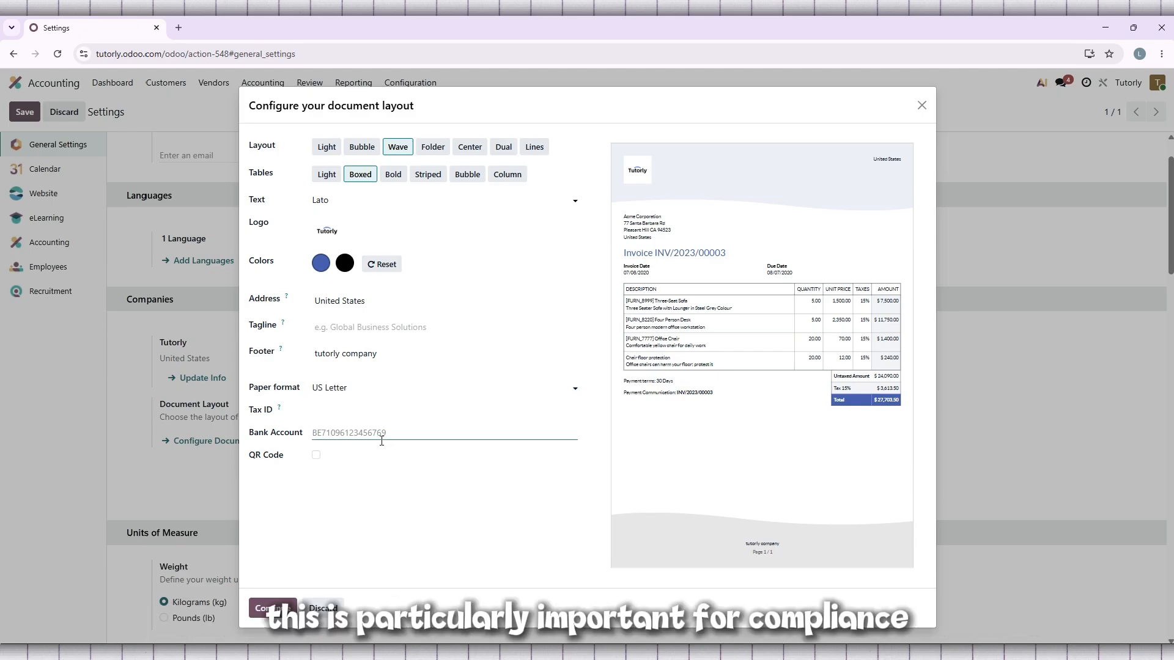
click(378, 414)
text(325698741)
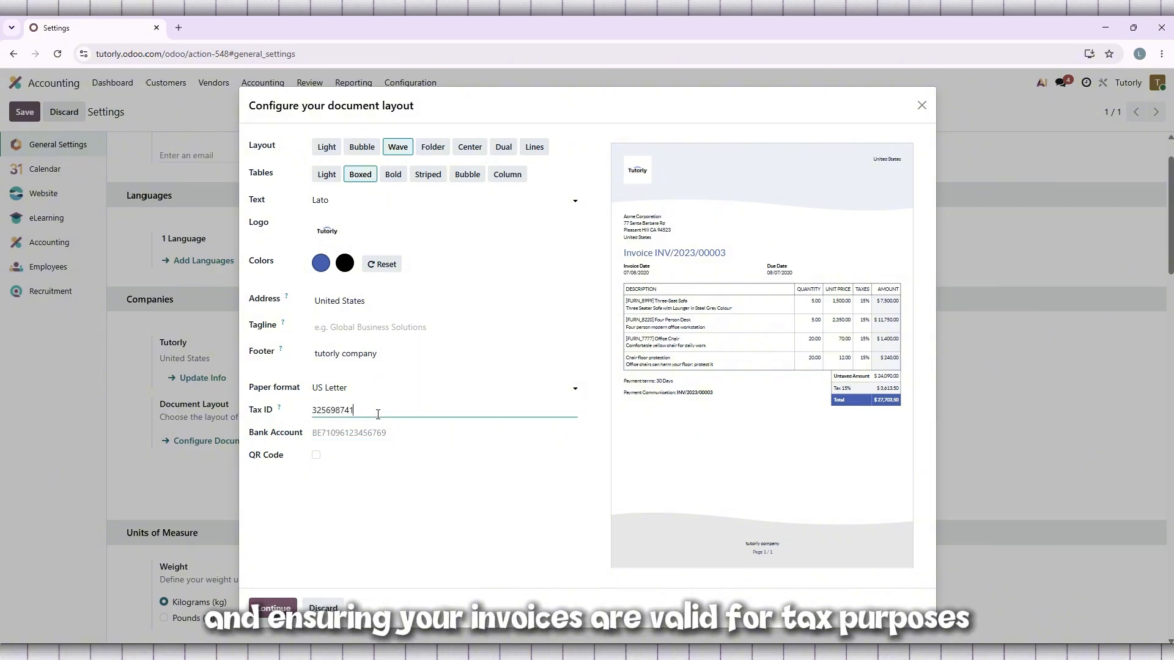
Step: Enter the company's bank account number for the invoice payment details
click(336, 433)
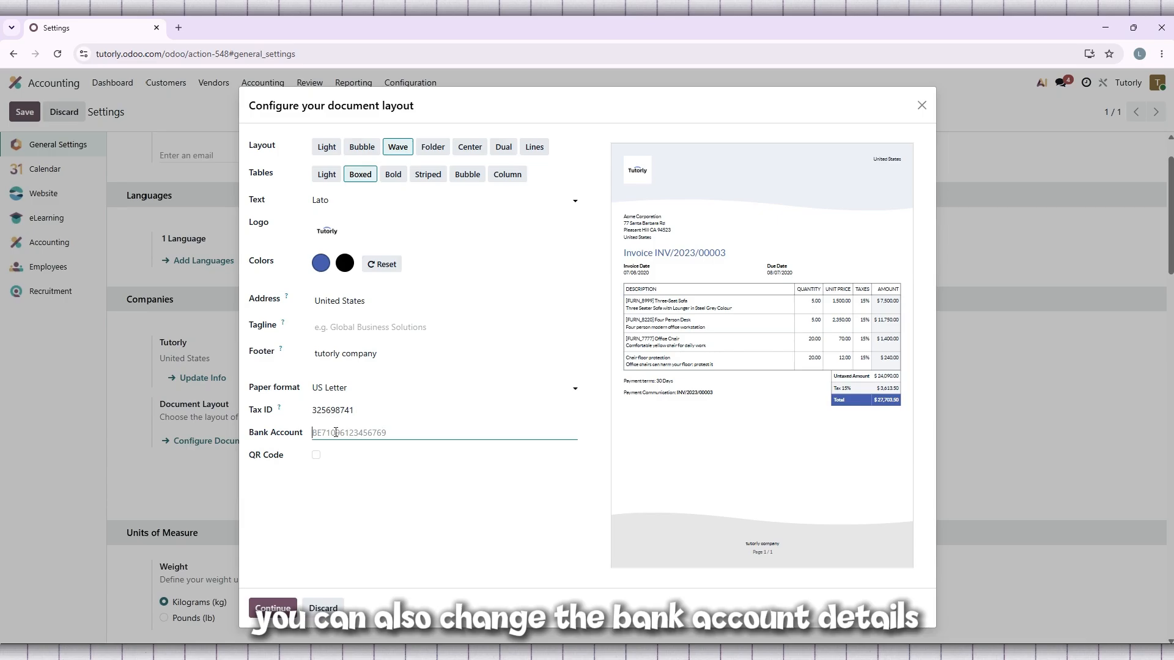
text(be3)
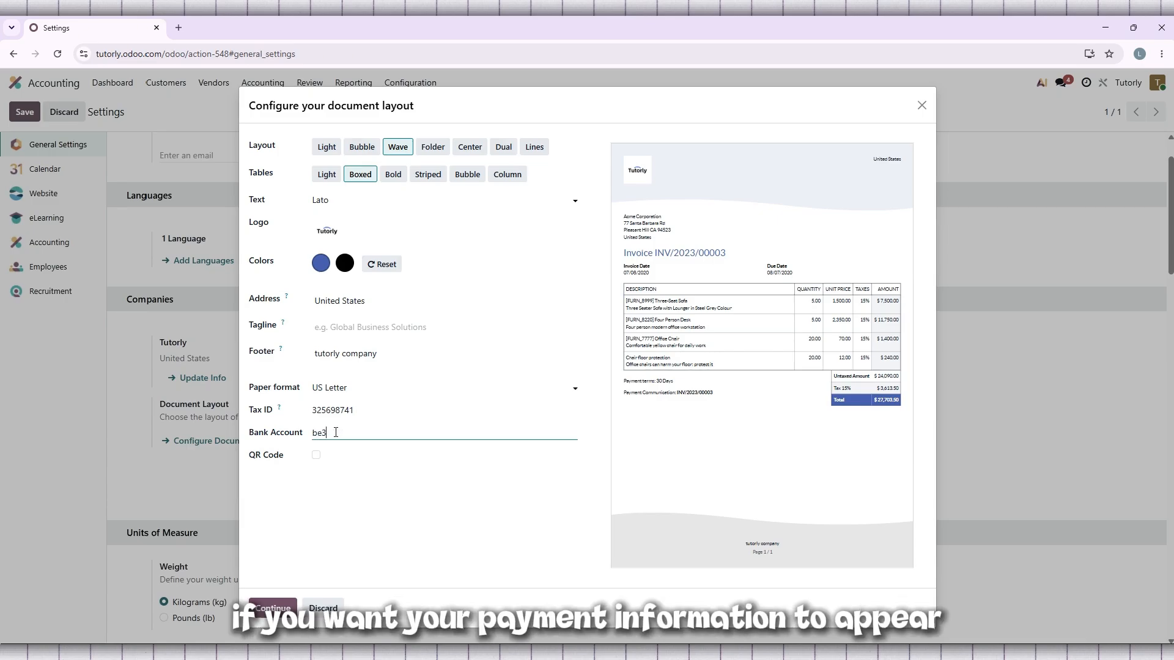
text(256987442)
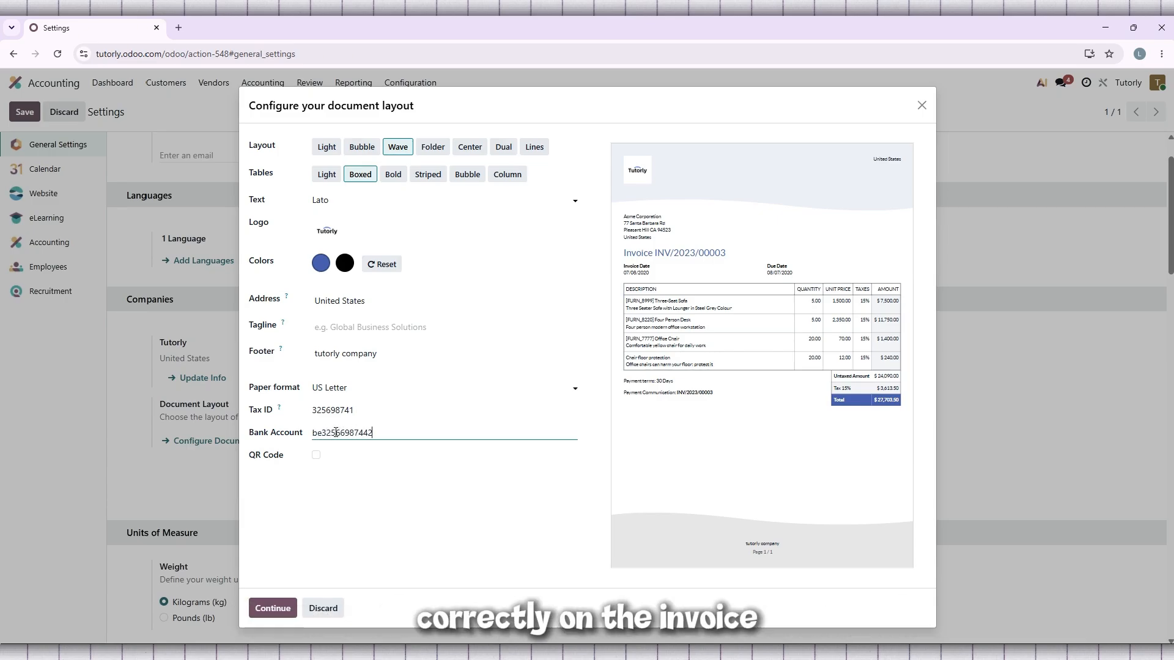
double_click(335, 432)
click(472, 427)
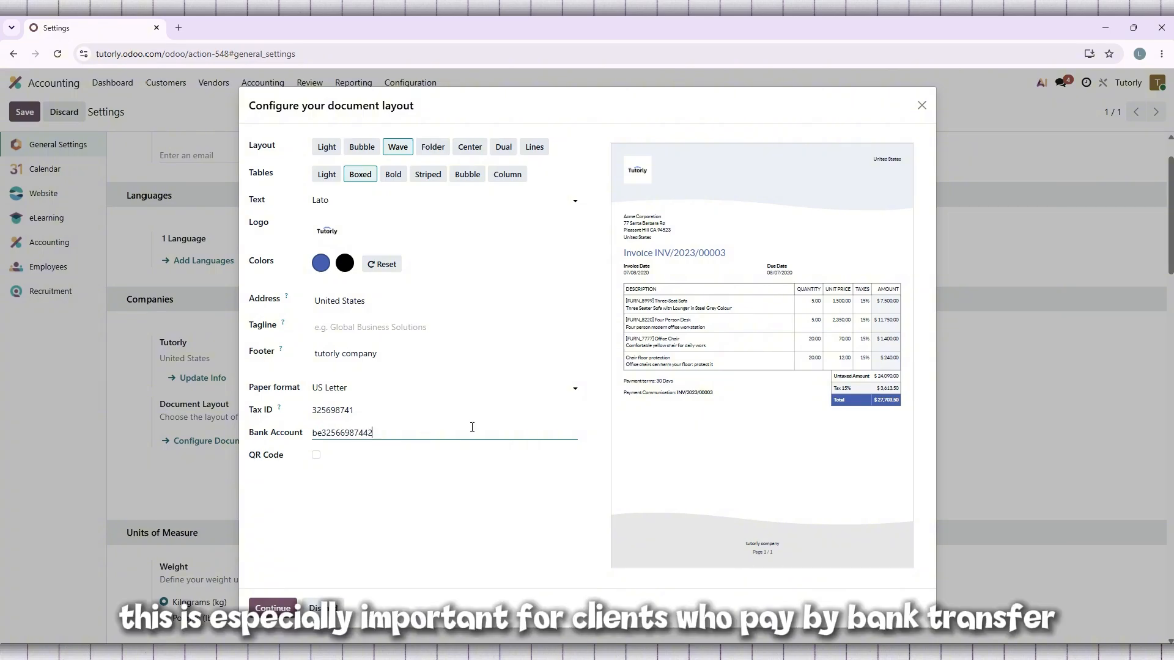
Step: Clear the bank account number and the tax ID from the document layout
drag(398, 431, 299, 439)
key(BackSpace)
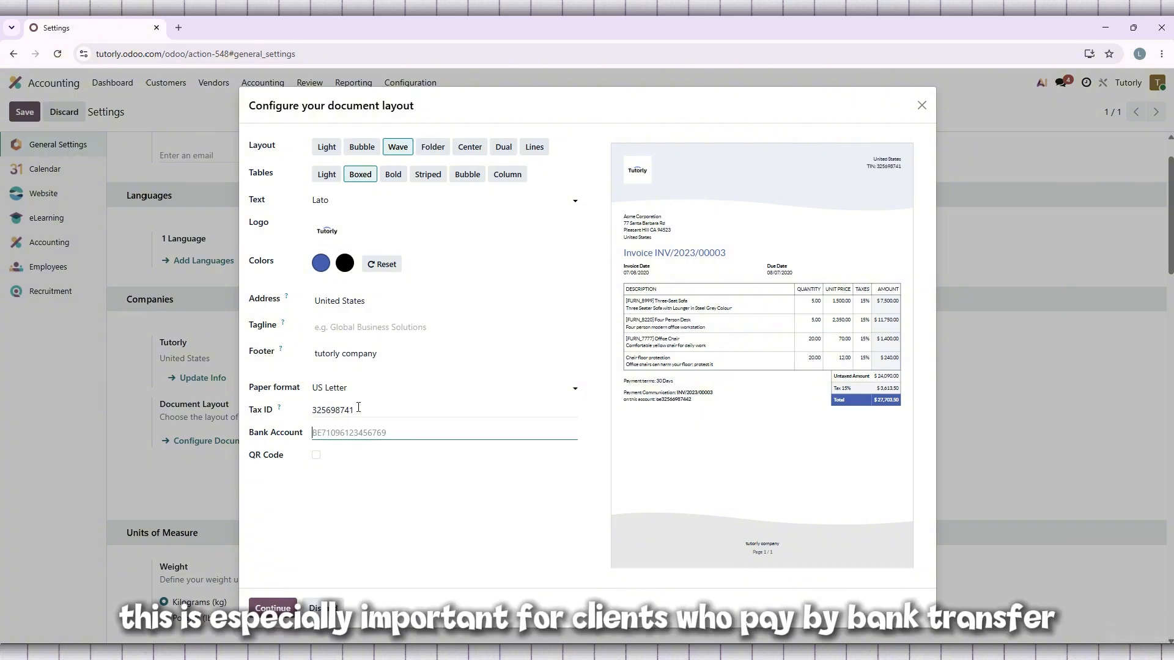
drag(359, 408, 309, 410)
key(BackSpace)
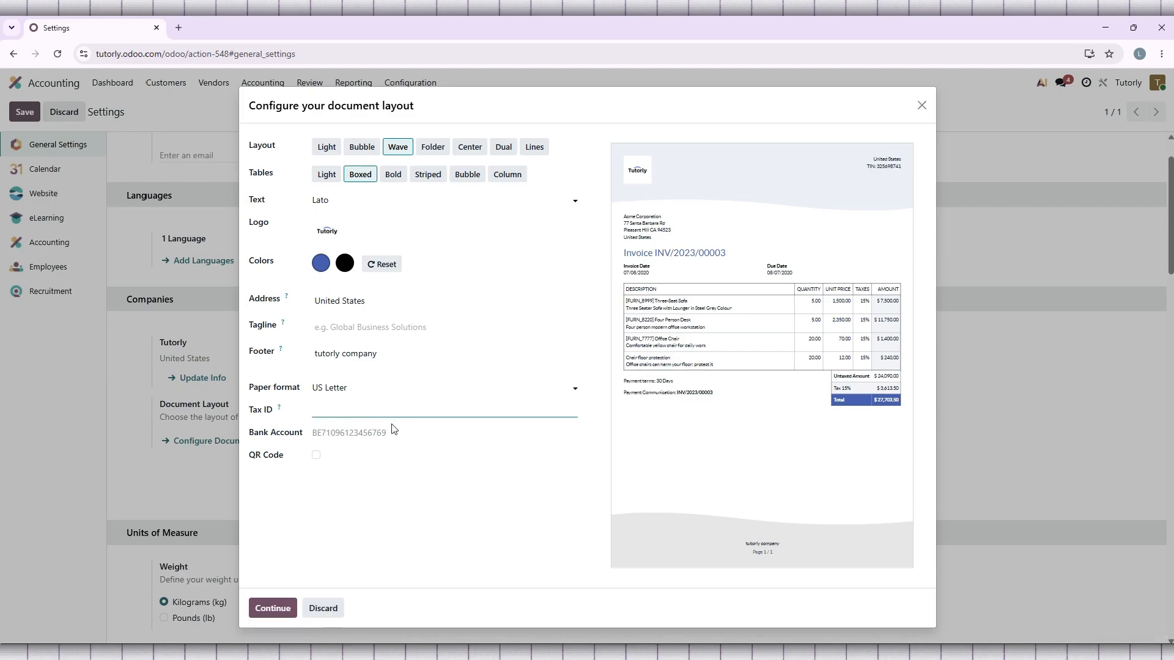
Step: Enable the QR code on the invoice and capitalize the footer text to "Tutorly company"
click(316, 456)
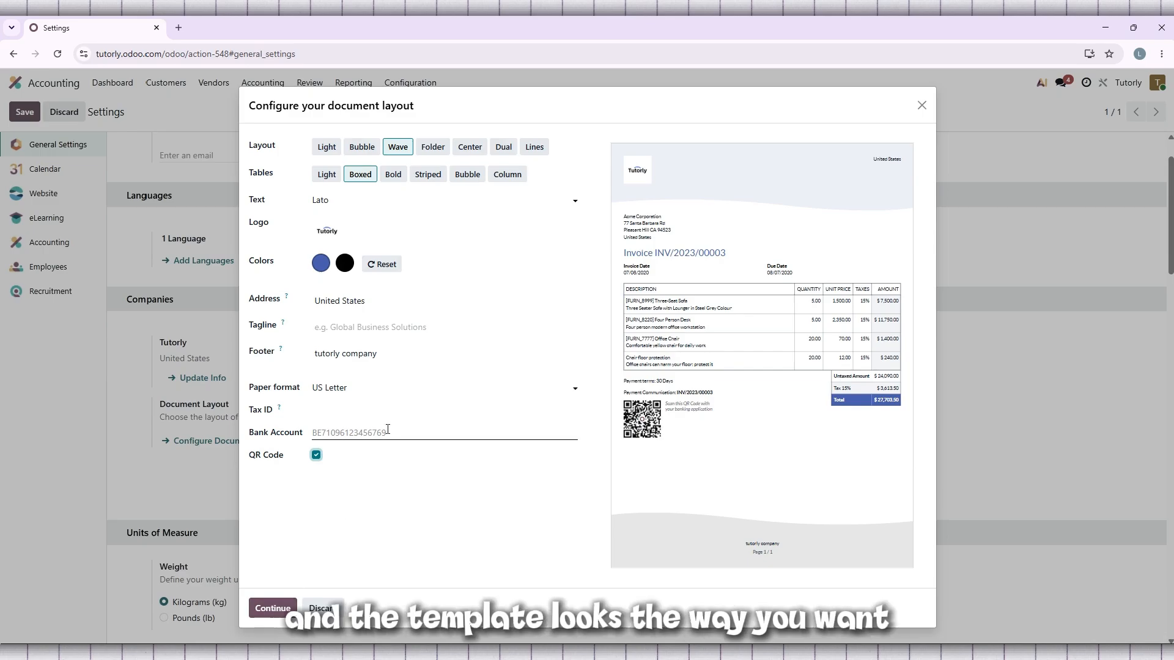
click(308, 353)
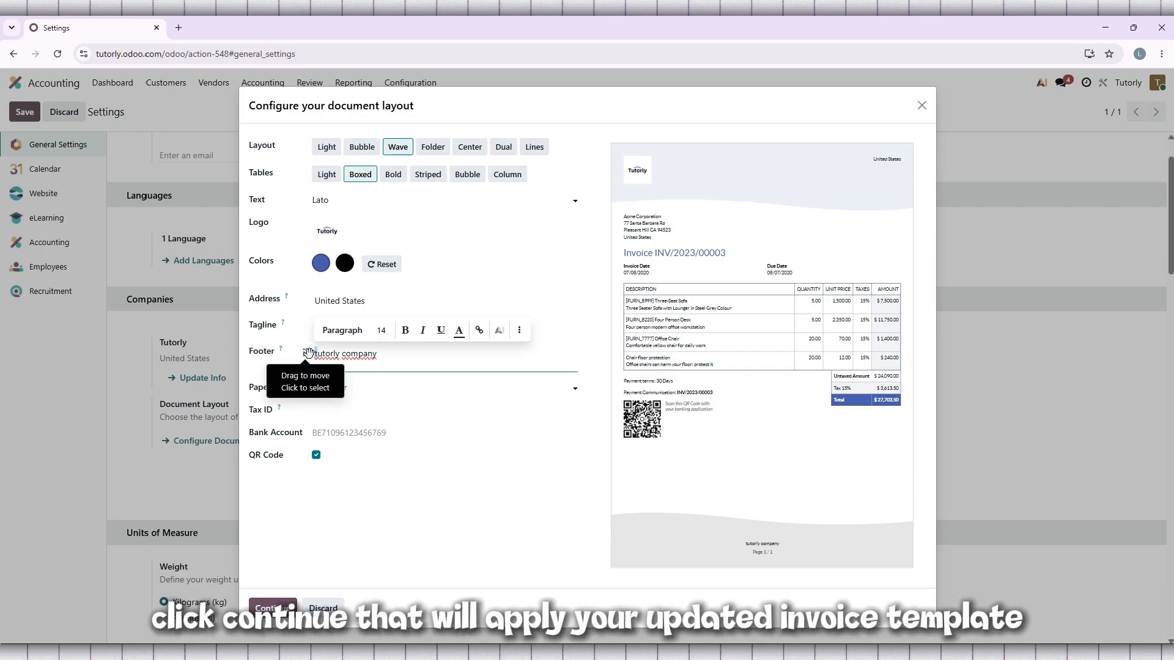
text(T)
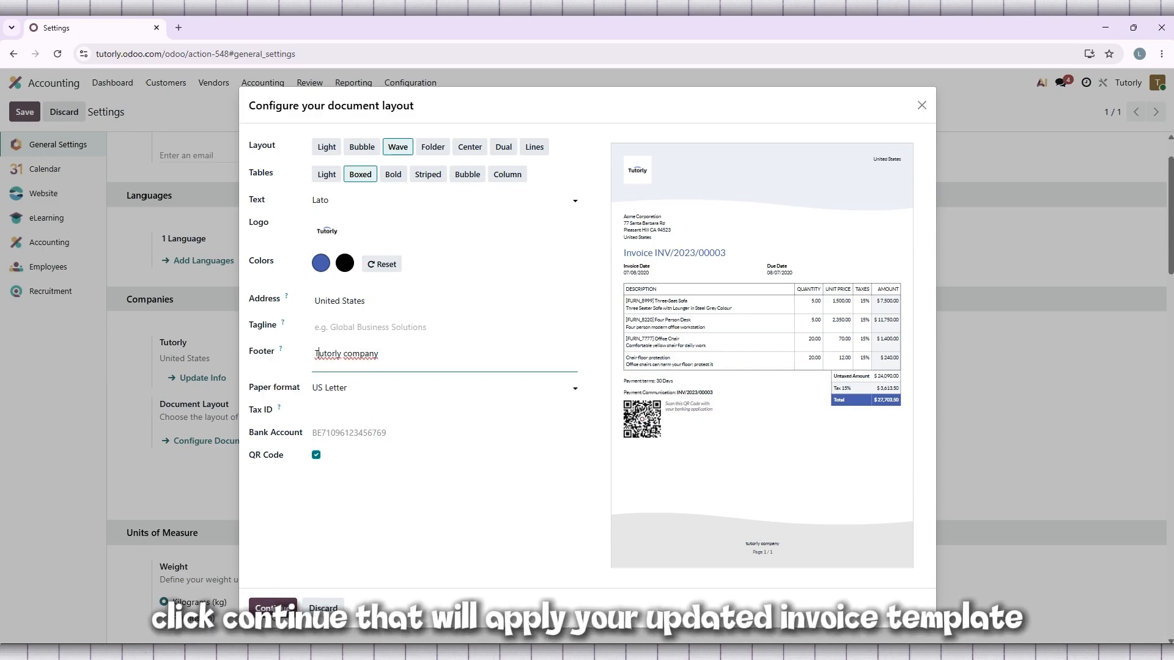
Step: Try to apply the configured document layout with the bank account left empty
click(272, 609)
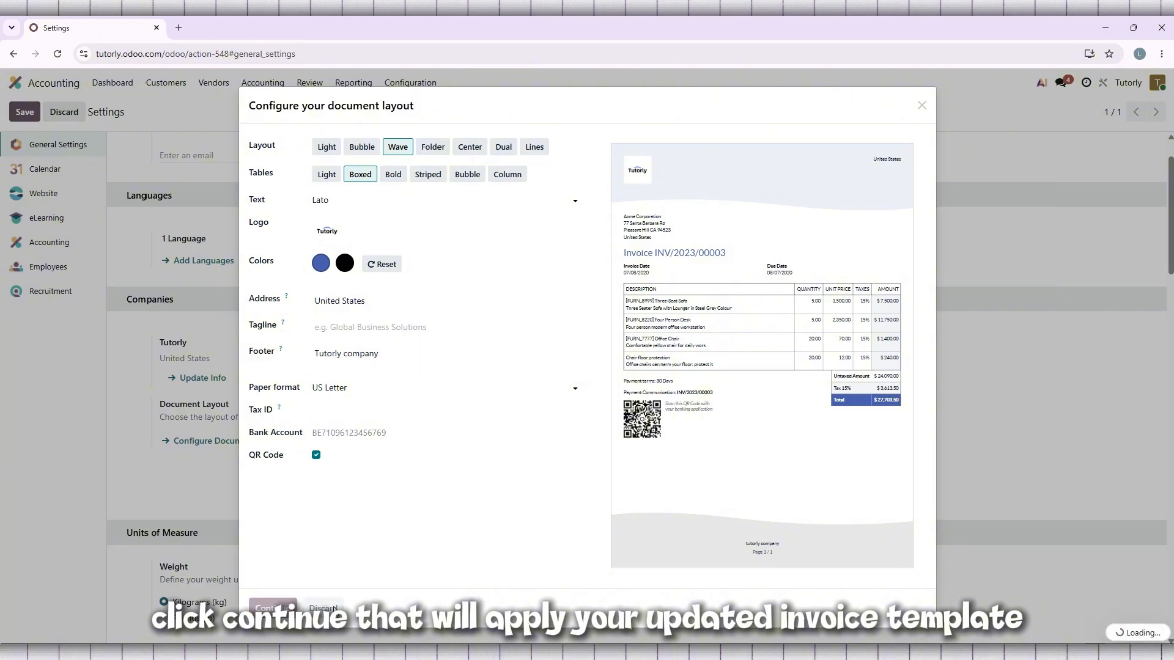
click(392, 435)
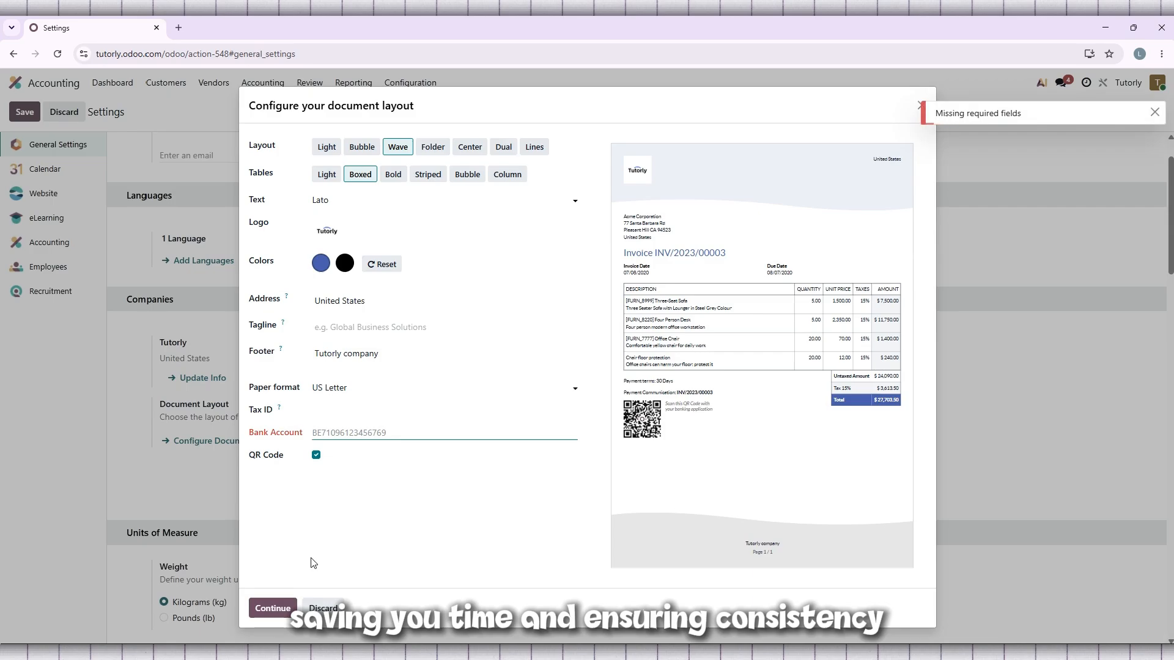
click(281, 596)
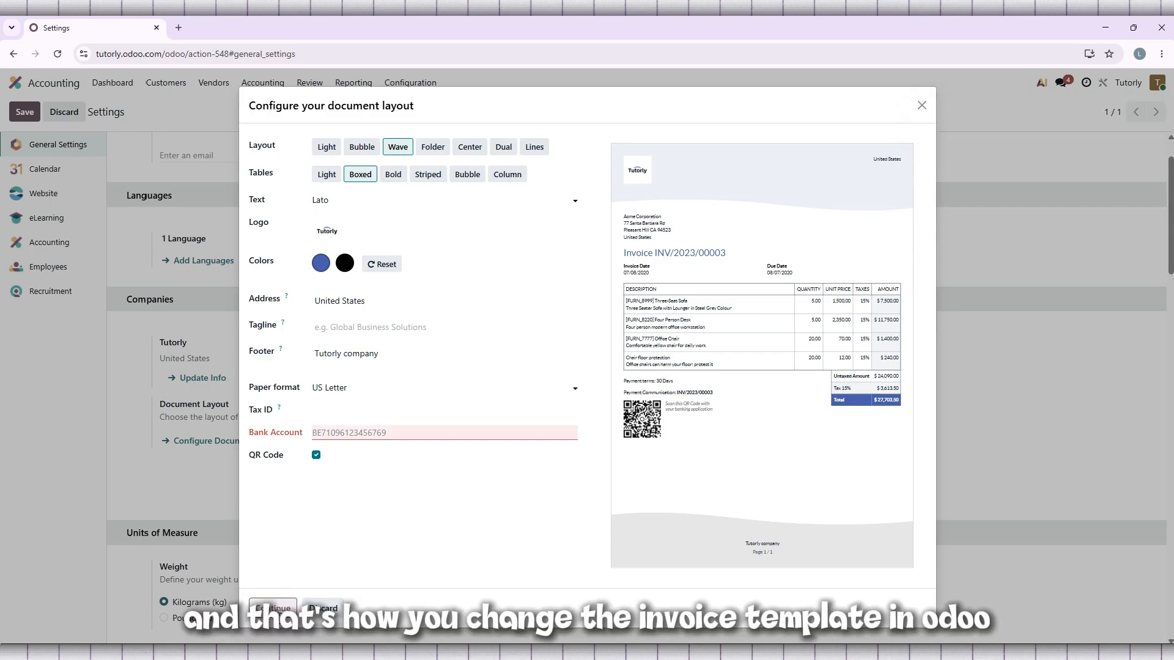
click(357, 434)
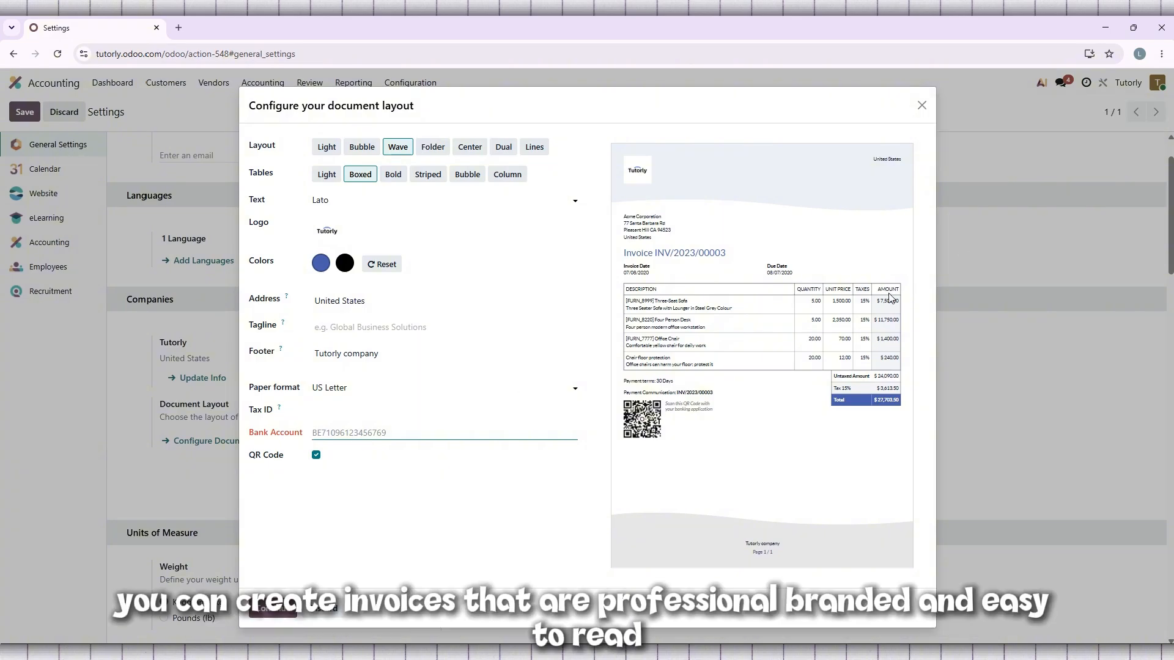
text(b)
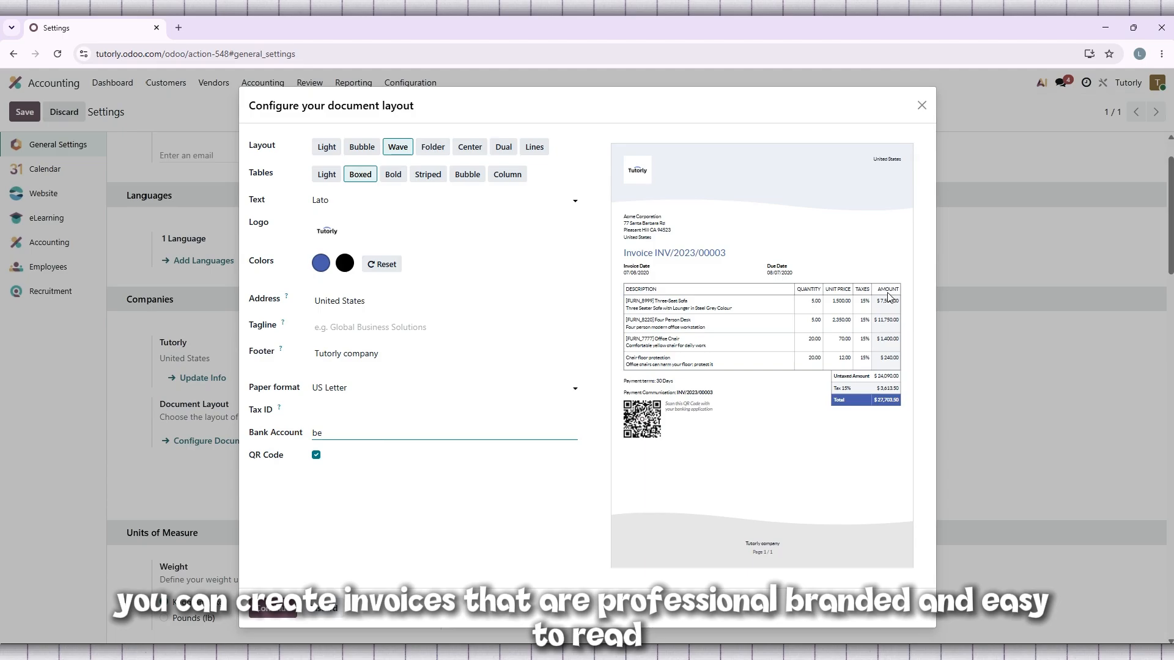
text(e)
key(BackSpace)
key(BackSpace)
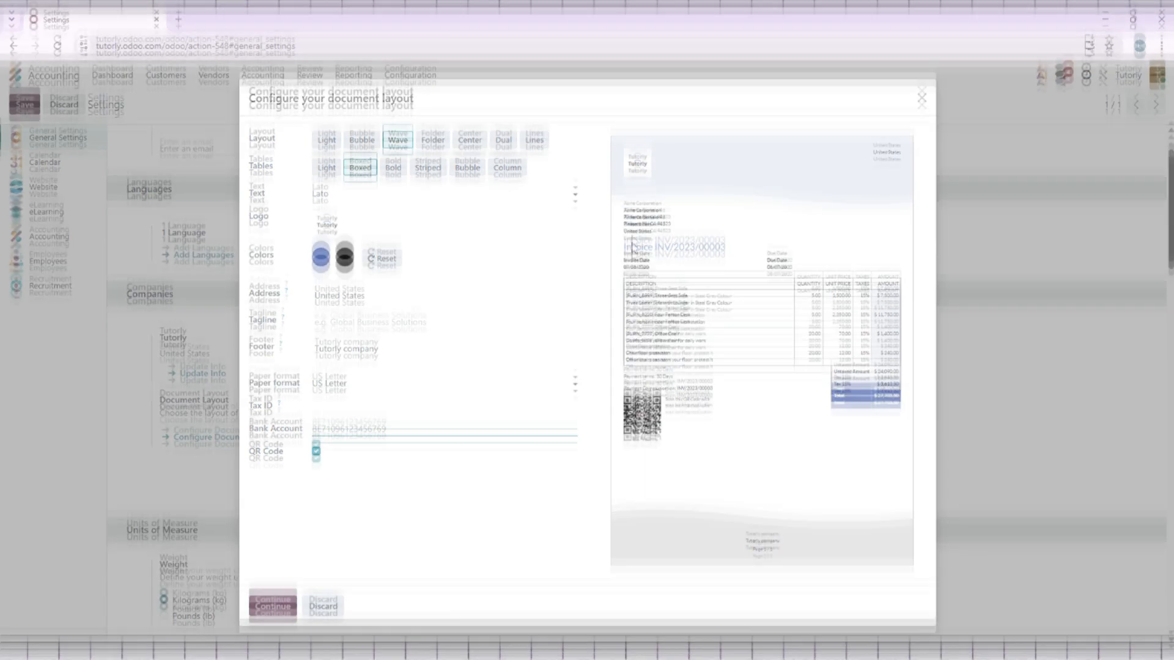